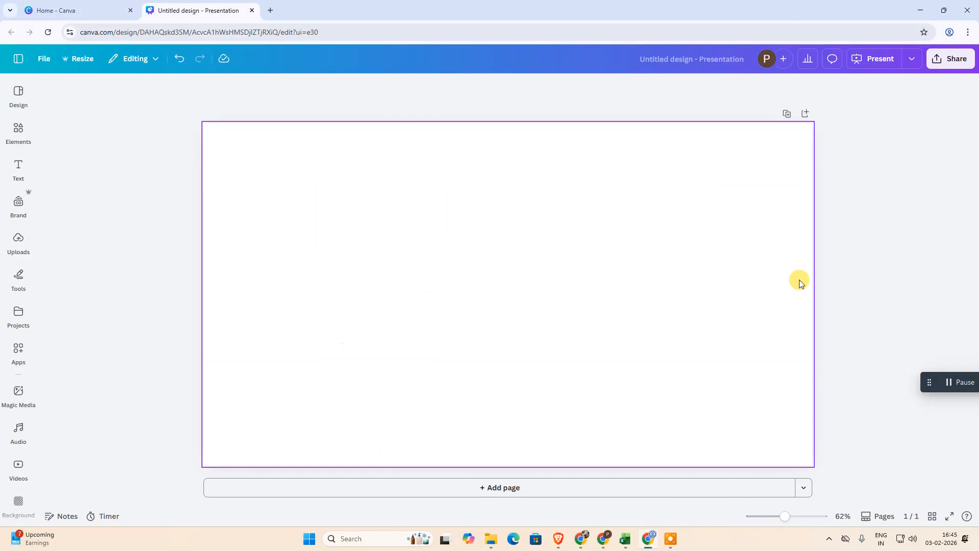
Search the elements library for "frame"
{"action": "left_click", "coordinate": [18, 141]}
{"action": "left_click", "coordinate": [18, 95]}
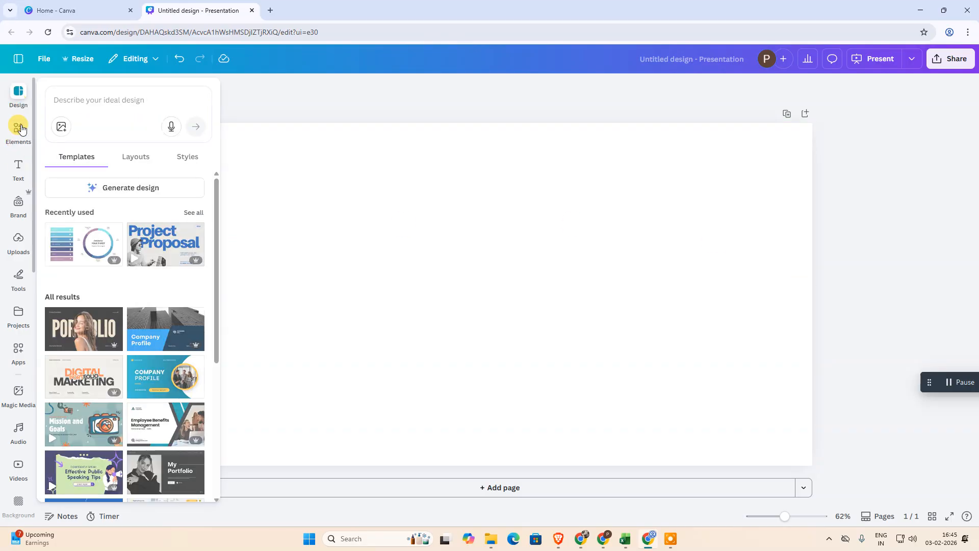
{"action": "left_click", "coordinate": [18, 131]}
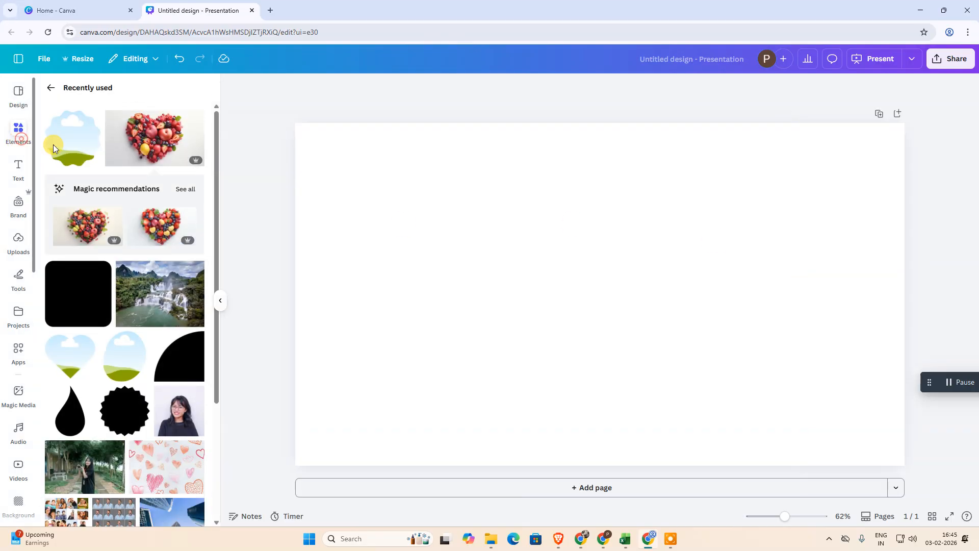
{"action": "left_click", "coordinate": [50, 85]}
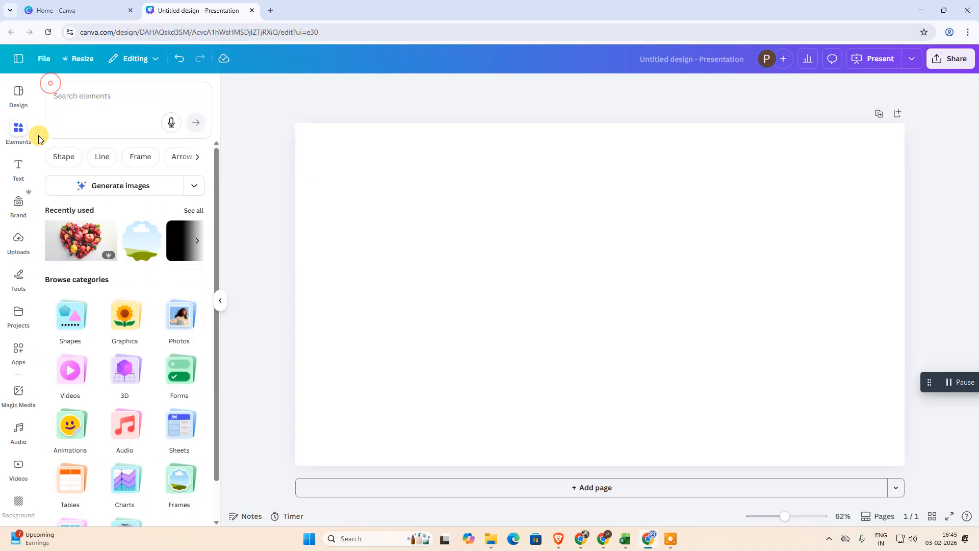
{"action": "left_click", "coordinate": [103, 105]}
{"action": "type", "text": "frame"}
{"action": "key", "text": "Return"}
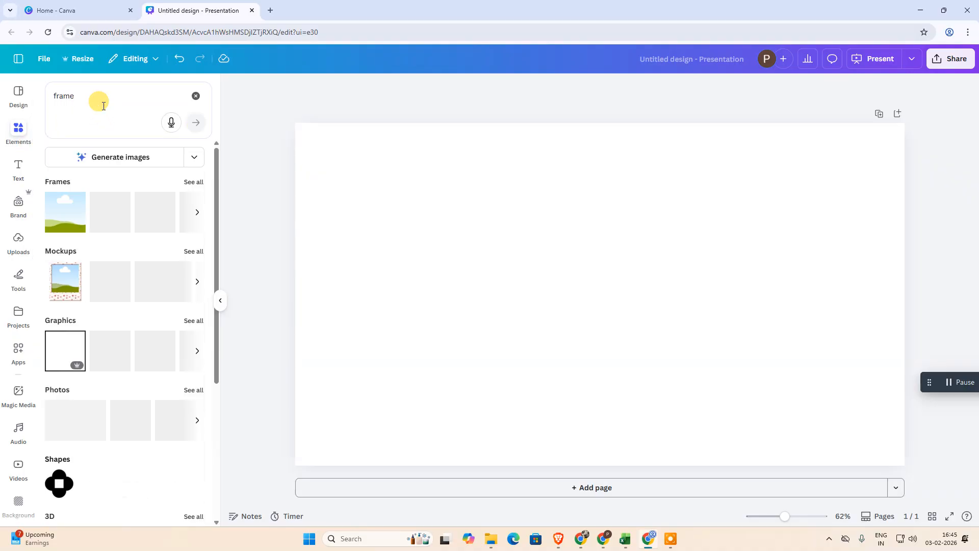
Insert the diamond-shaped frame from the full list of frame results and enlarge it near the middle of the page
{"action": "left_click", "coordinate": [193, 214]}
{"action": "scroll", "coordinate": [123, 306], "scroll_direction": "down", "scroll_amount": 5}
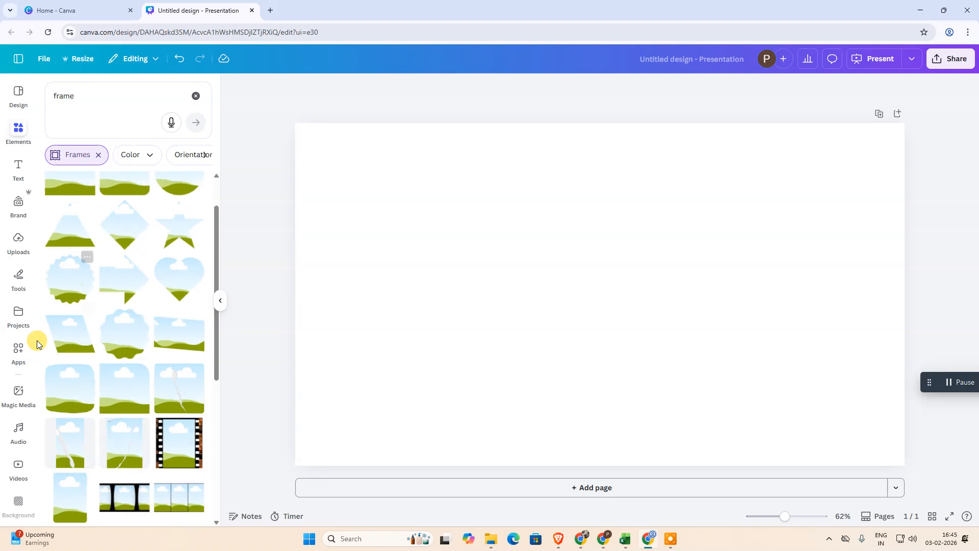
{"action": "scroll", "coordinate": [151, 339], "scroll_direction": "down", "scroll_amount": 5}
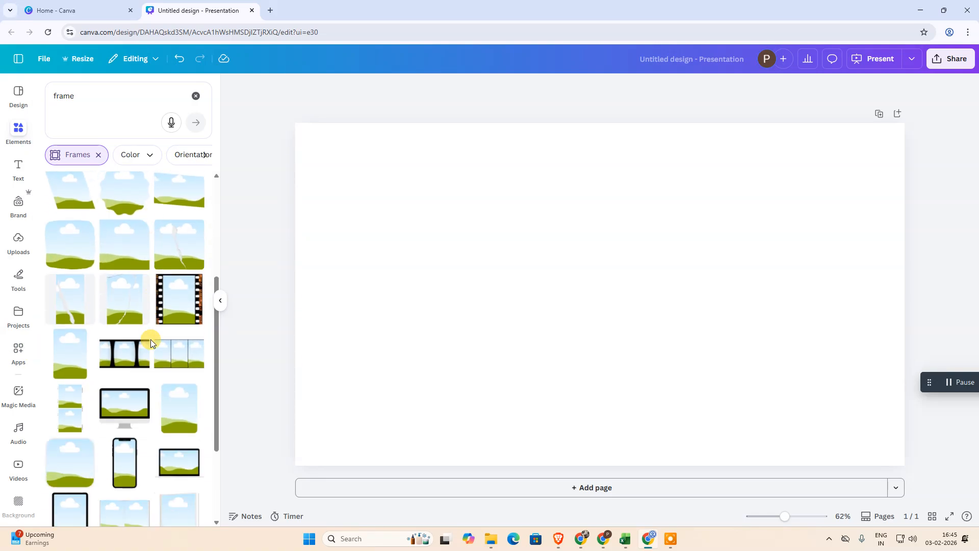
{"action": "scroll", "coordinate": [151, 342], "scroll_direction": "up", "scroll_amount": 5}
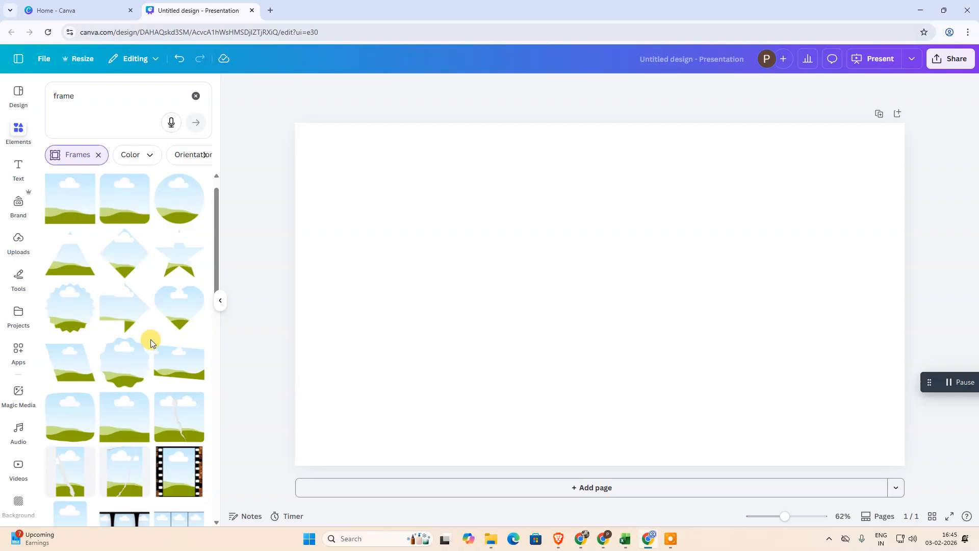
{"action": "left_click", "coordinate": [120, 256]}
{"action": "left_click_drag", "start_coordinate": [571, 276], "coordinate": [474, 225]}
{"action": "left_click_drag", "start_coordinate": [591, 332], "coordinate": [695, 428]}
{"action": "left_click", "coordinate": [695, 429]}
Fill the diamond frame with the heart-shaped fruit photo from the recently used elements
{"action": "left_click", "coordinate": [97, 154]}
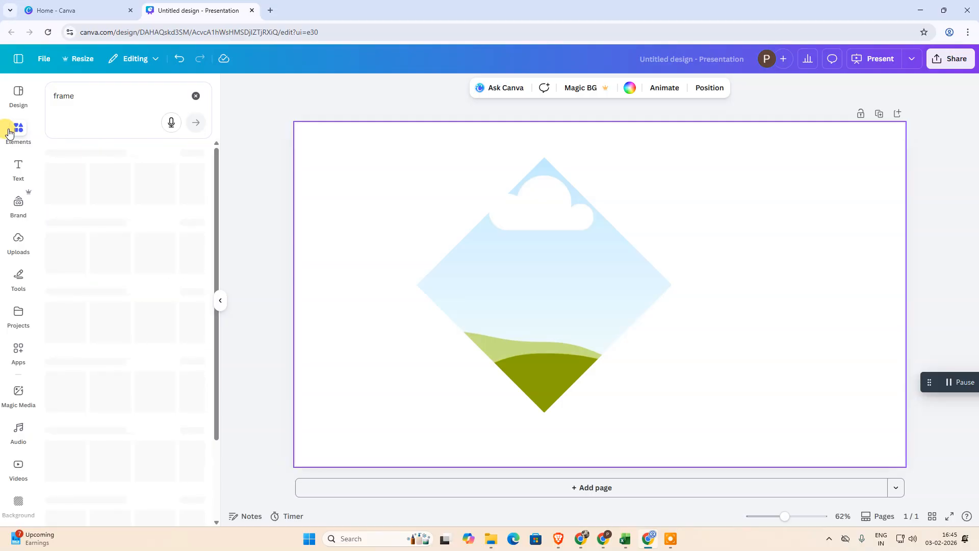
{"action": "left_click", "coordinate": [19, 130]}
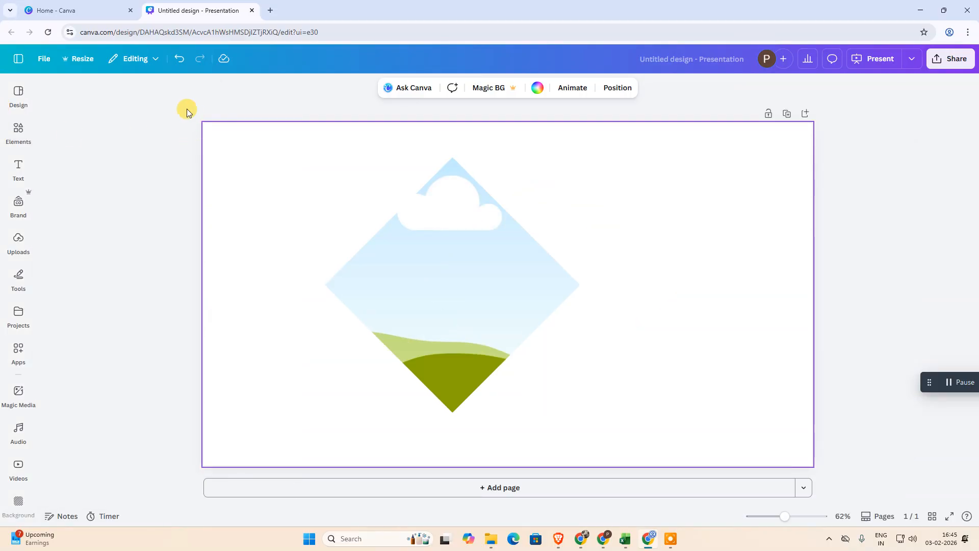
{"action": "left_click", "coordinate": [10, 125]}
{"action": "left_click", "coordinate": [191, 98]}
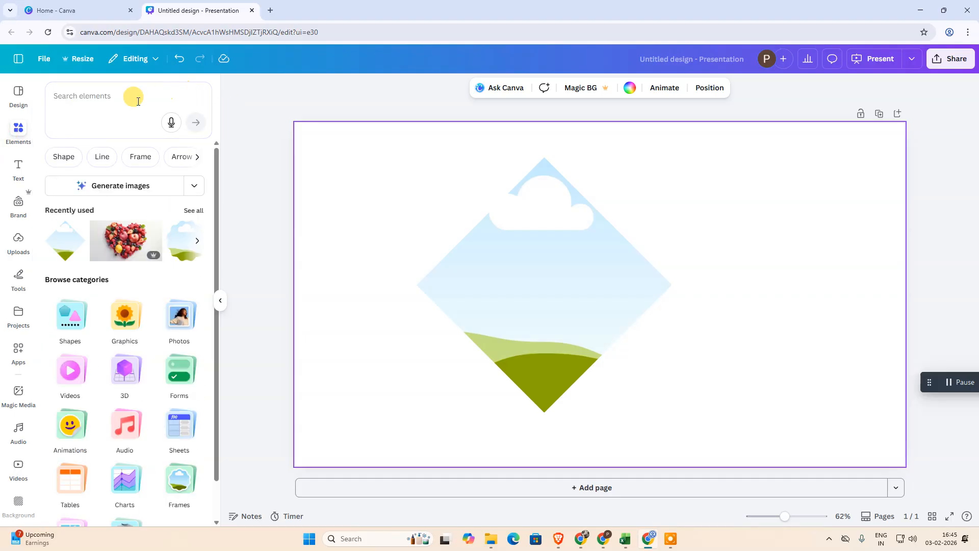
{"action": "scroll", "coordinate": [154, 270], "scroll_direction": "down", "scroll_amount": 1}
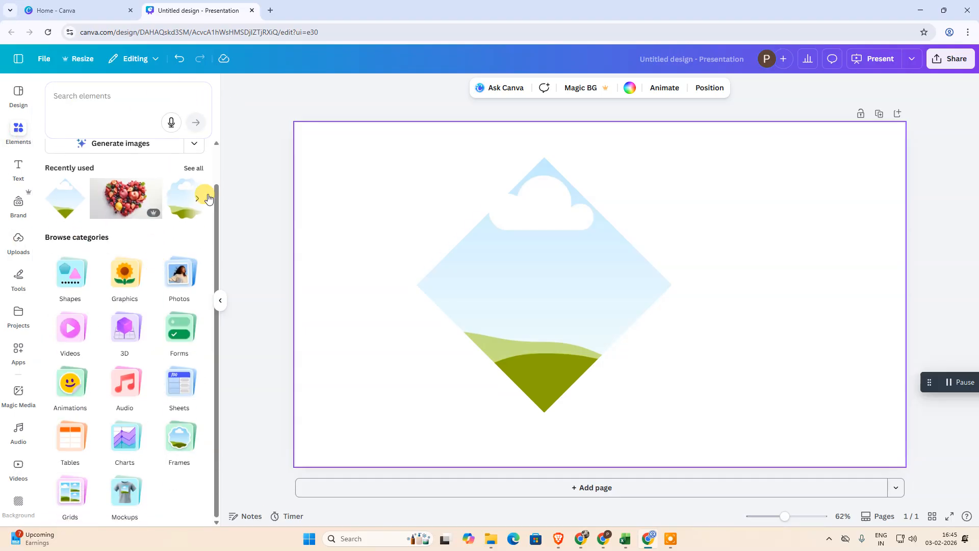
{"action": "left_click", "coordinate": [193, 168]}
{"action": "scroll", "coordinate": [144, 336], "scroll_direction": "down", "scroll_amount": 2}
{"action": "scroll", "coordinate": [144, 337], "scroll_direction": "up", "scroll_amount": 1}
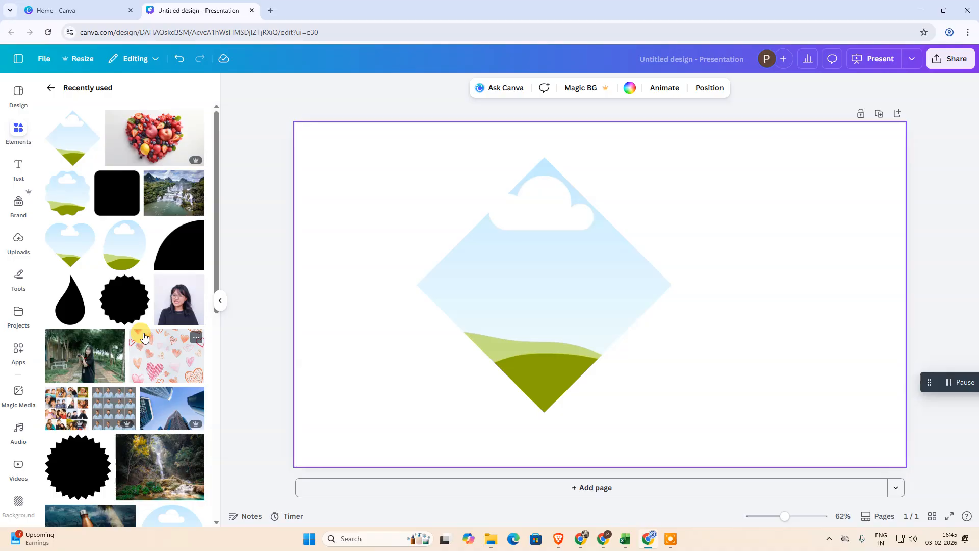
{"action": "left_click", "coordinate": [148, 144]}
{"action": "left_click_drag", "start_coordinate": [509, 301], "coordinate": [461, 370]}
{"action": "left_click", "coordinate": [824, 302]}
Enlarge the photo-filled diamond to nearly the full page height and keep it around the middle of the page
{"action": "left_click_drag", "start_coordinate": [566, 329], "coordinate": [652, 324]}
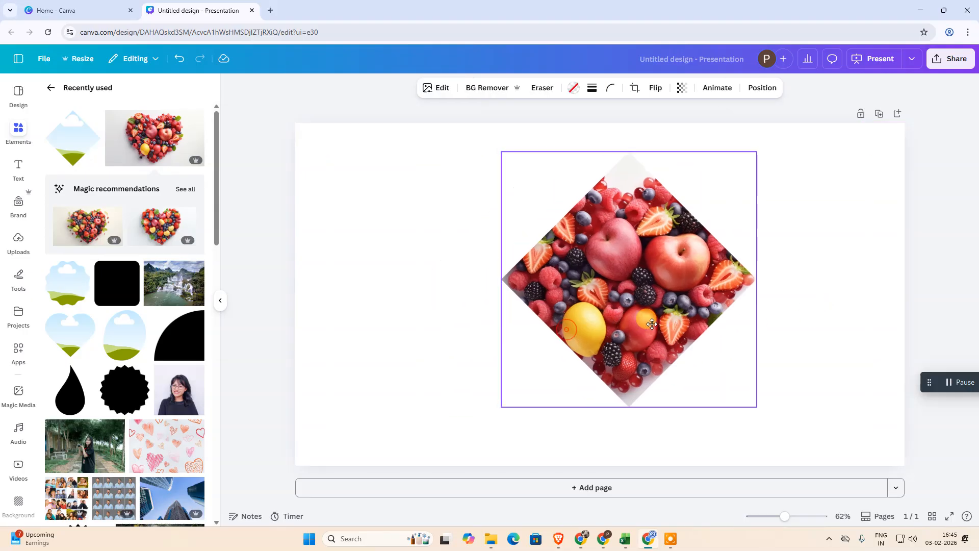
{"action": "left_click", "coordinate": [404, 289]}
{"action": "left_click_drag", "start_coordinate": [757, 392], "coordinate": [720, 453]}
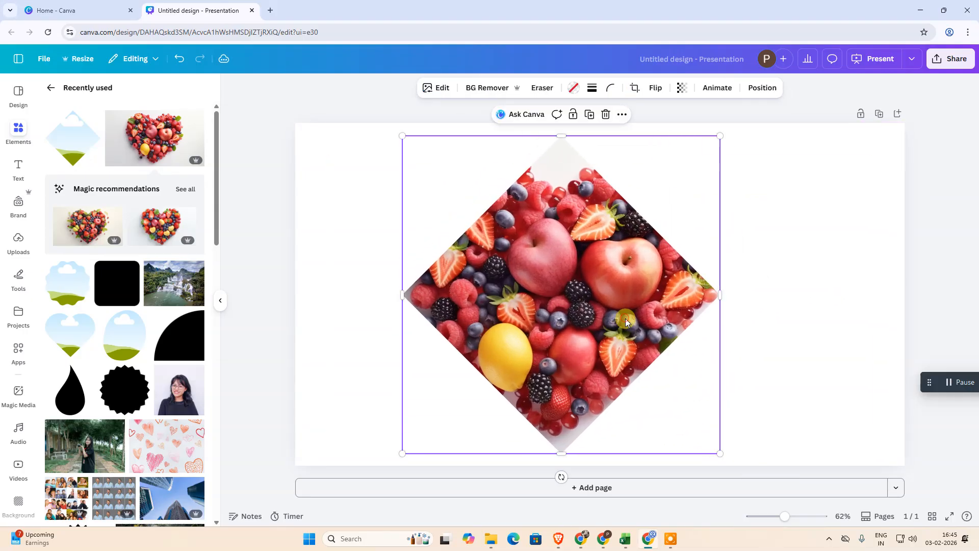
Try to resize the fruit photo inside the diamond frame in Crop mode
{"action": "double_click", "coordinate": [625, 319]}
{"action": "left_click", "coordinate": [871, 258]}
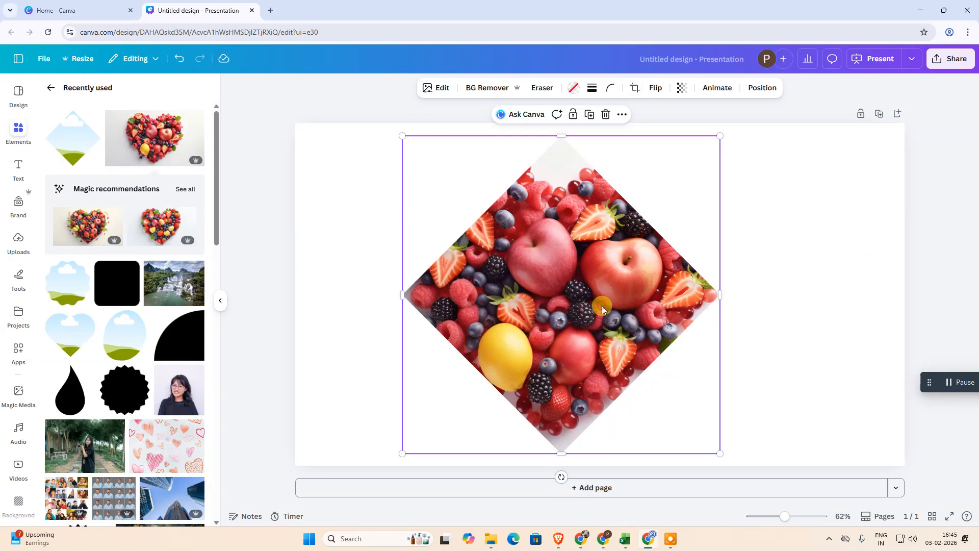
{"action": "double_click", "coordinate": [477, 202]}
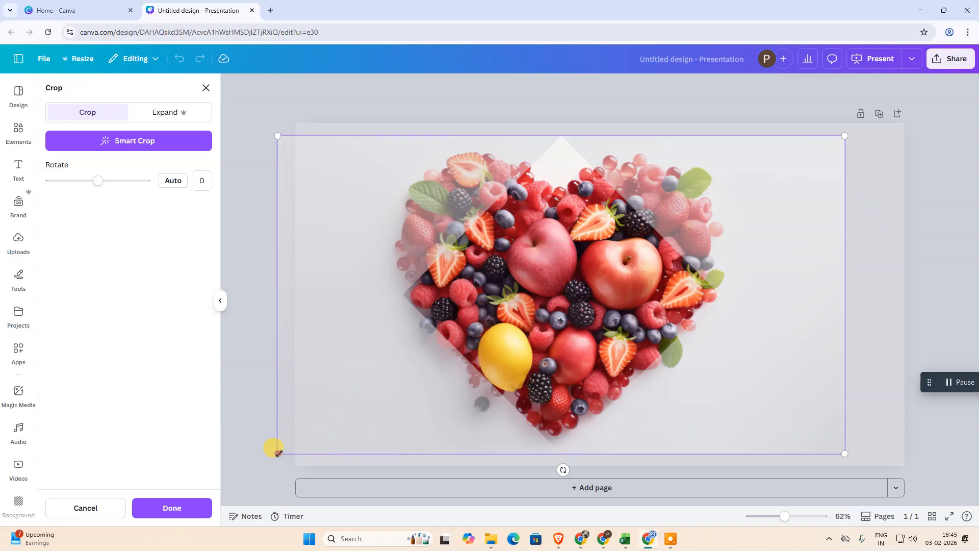
{"action": "left_click_drag", "start_coordinate": [278, 453], "coordinate": [281, 451]}
{"action": "left_click_drag", "start_coordinate": [385, 399], "coordinate": [501, 378]}
{"action": "left_click_drag", "start_coordinate": [593, 352], "coordinate": [593, 352]}
{"action": "left_click", "coordinate": [882, 260]}
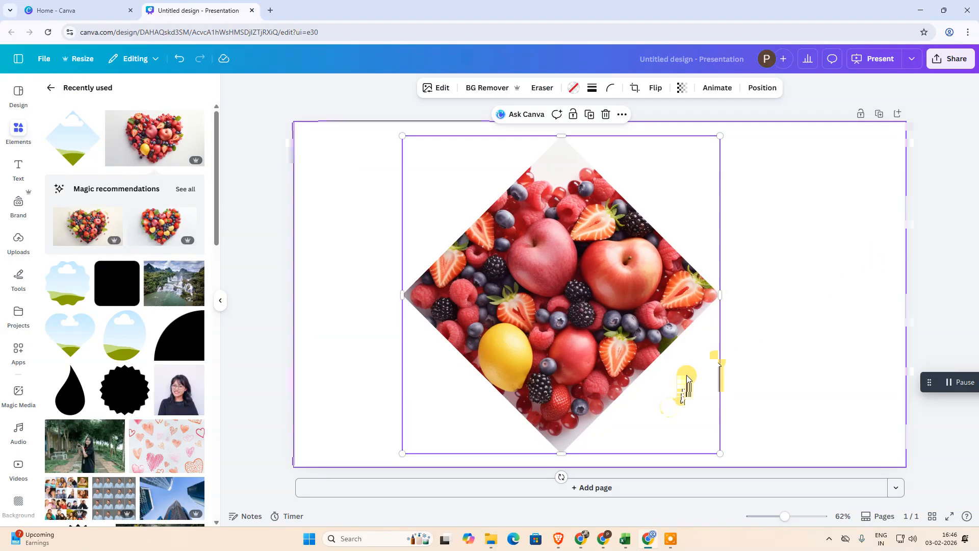
Shift the fruit photo slightly to the right within the diamond's crop
{"action": "double_click", "coordinate": [669, 406]}
{"action": "left_click_drag", "start_coordinate": [769, 300], "coordinate": [794, 300]}
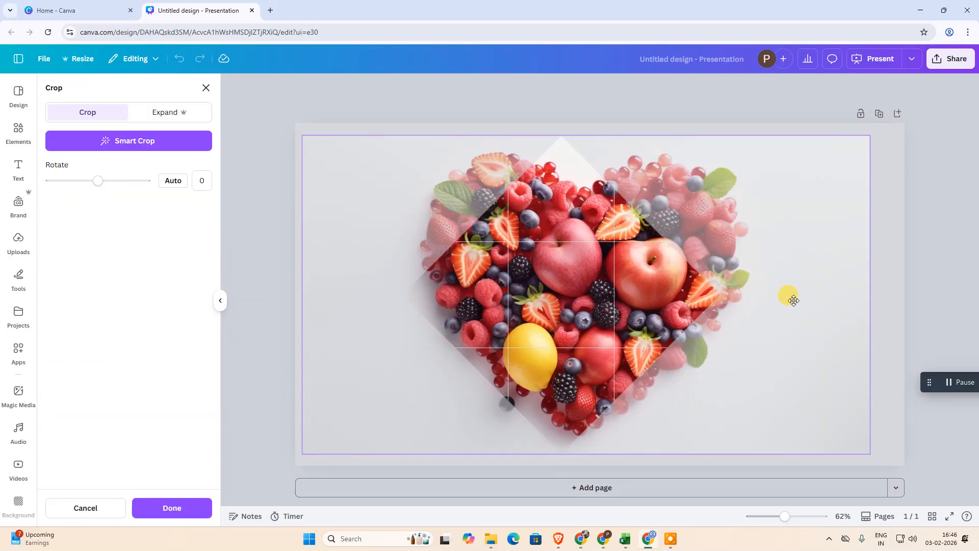
{"action": "left_click_drag", "start_coordinate": [794, 300], "coordinate": [866, 283]}
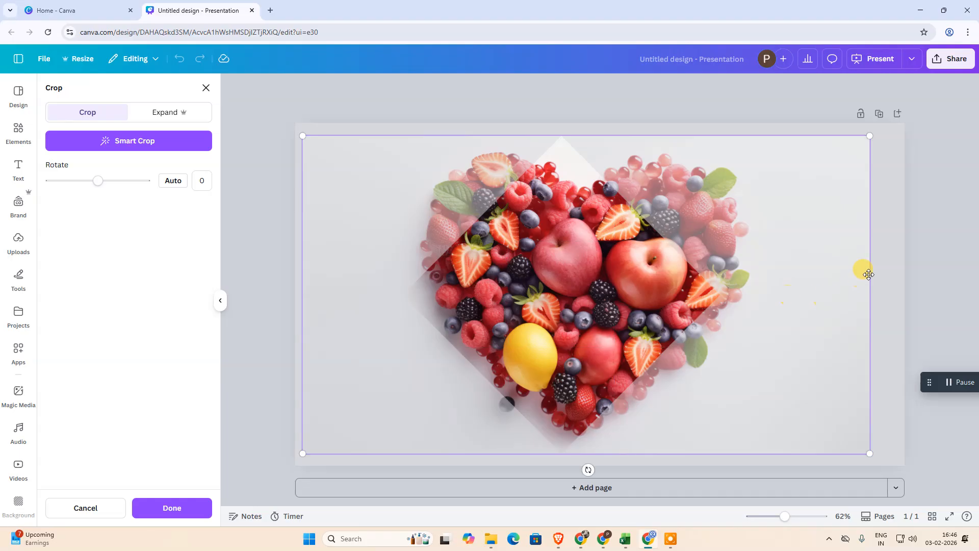
{"action": "left_click", "coordinate": [896, 250]}
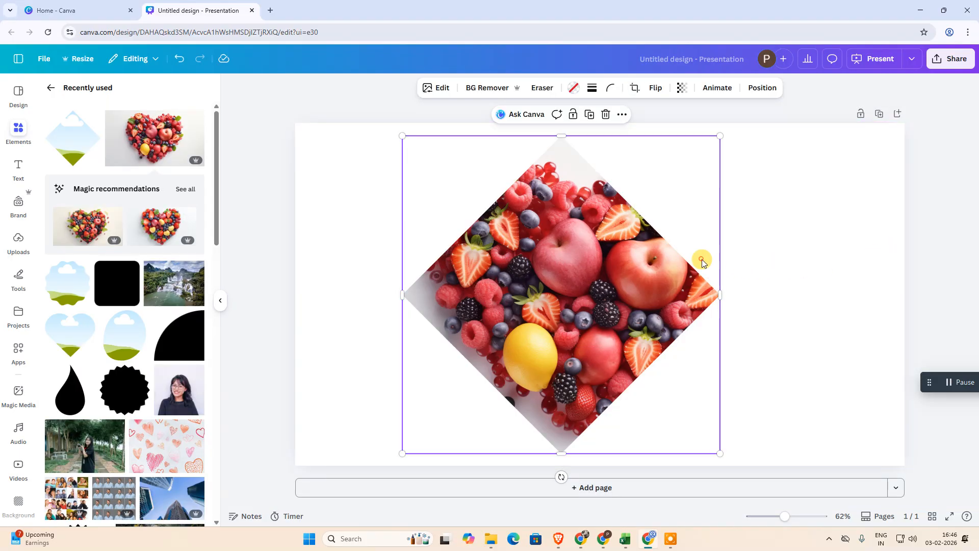
Try to scale the fruit photo down from its lower-left corner within the diamond's crop
{"action": "double_click", "coordinate": [702, 259]}
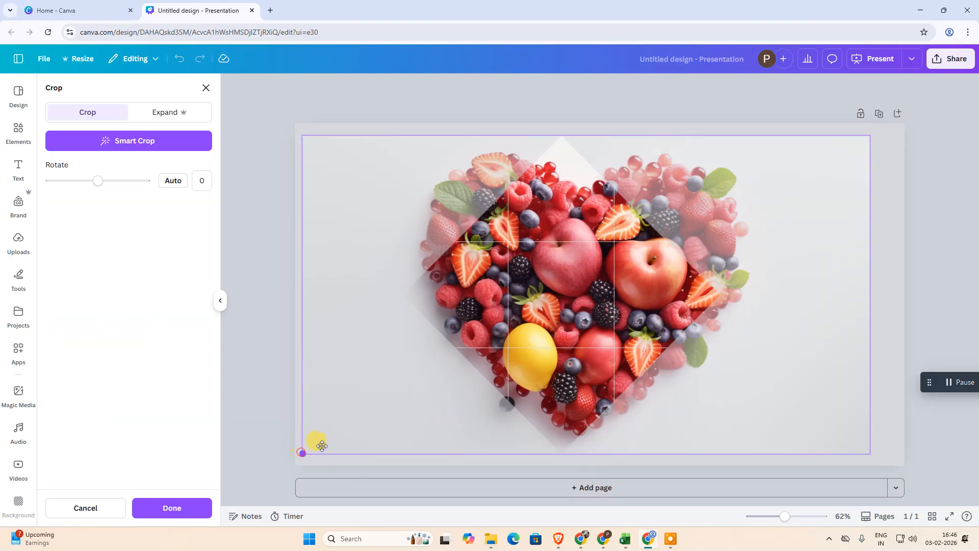
{"action": "left_click_drag", "start_coordinate": [291, 453], "coordinate": [390, 387]}
{"action": "left_click_drag", "start_coordinate": [437, 361], "coordinate": [528, 354]}
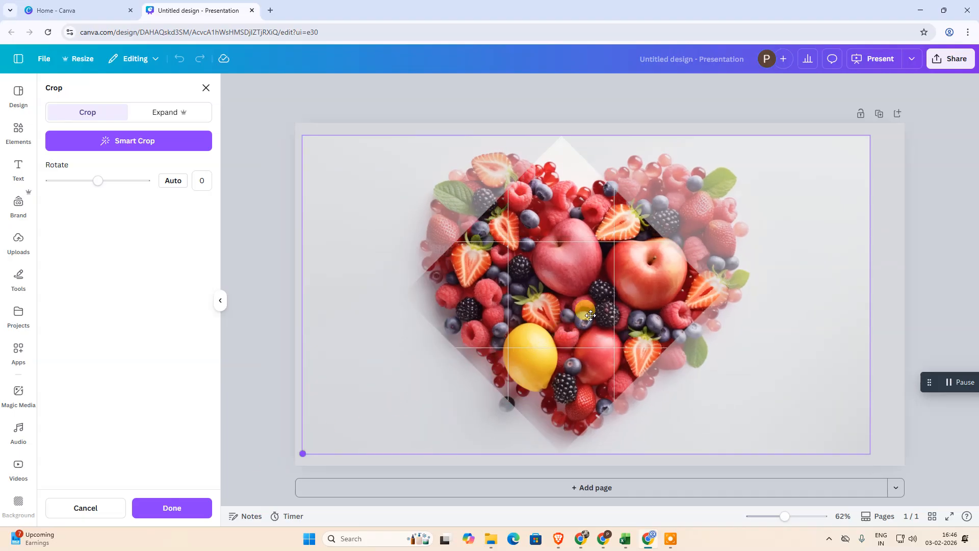
{"action": "left_click_drag", "start_coordinate": [413, 402], "coordinate": [648, 294]}
{"action": "left_click", "coordinate": [901, 206]}
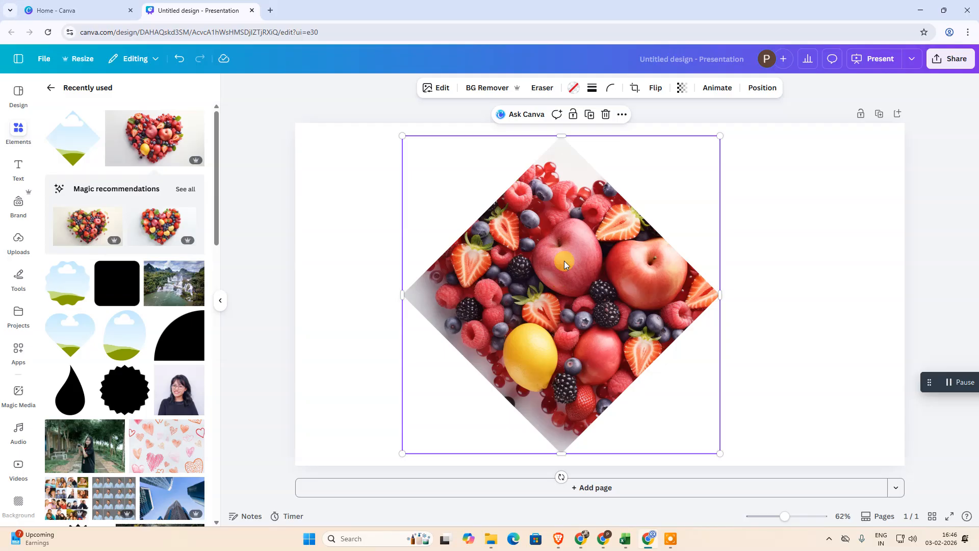
{"action": "left_click", "coordinate": [769, 195]}
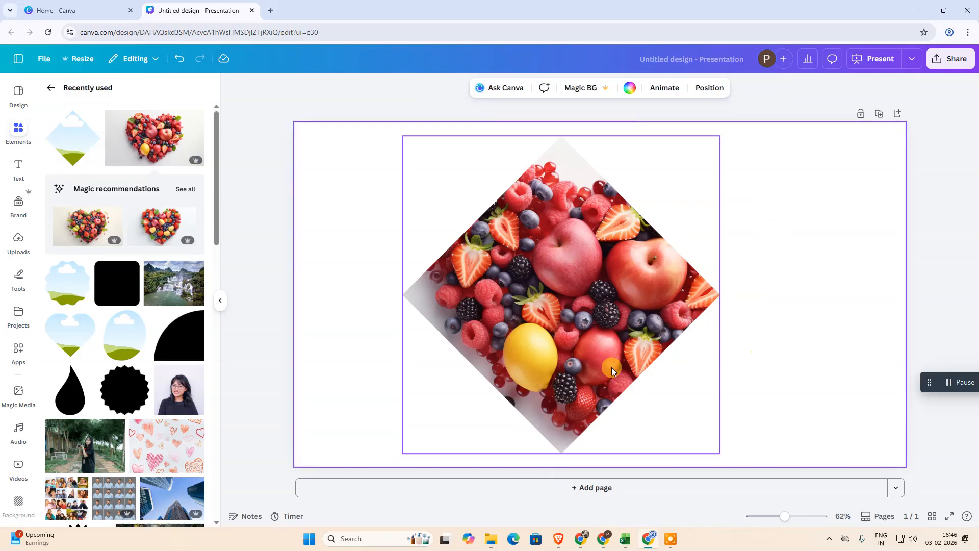
{"action": "double_click", "coordinate": [556, 287]}
{"action": "left_click", "coordinate": [890, 203]}
{"action": "left_click", "coordinate": [856, 209]}
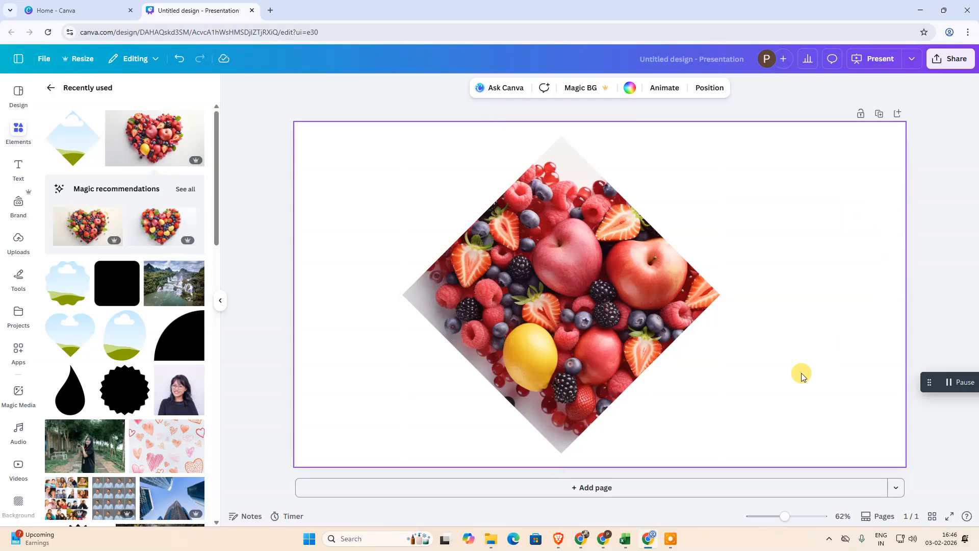
Undo the crop shift, the resizing and the placement of the fruit photo in the diamond frame
{"action": "left_click", "coordinate": [678, 312]}
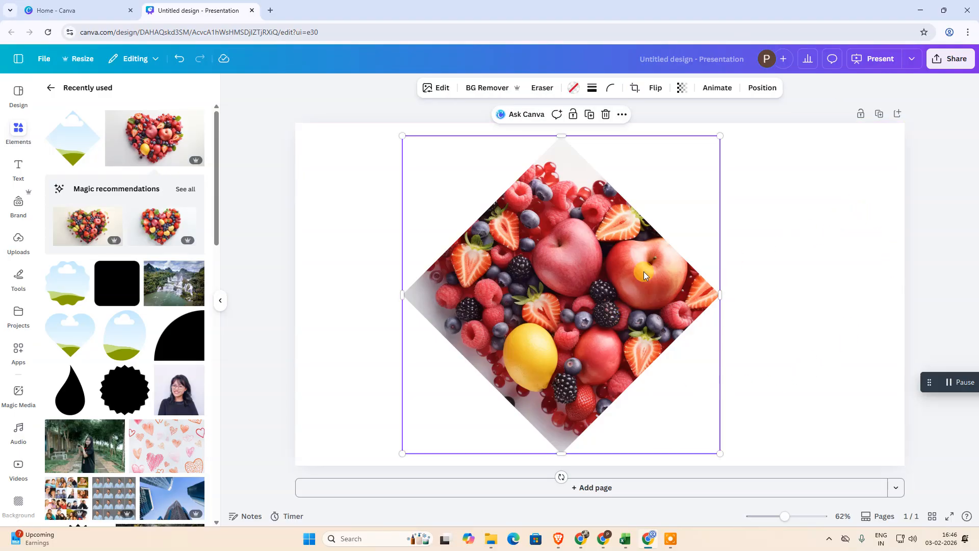
{"action": "key", "text": "ctrl+z"}
{"action": "key", "text": "ctrl+z"}
{"action": "key", "text": "ctrl+z"}
{"action": "key", "text": "ctrl+z"}
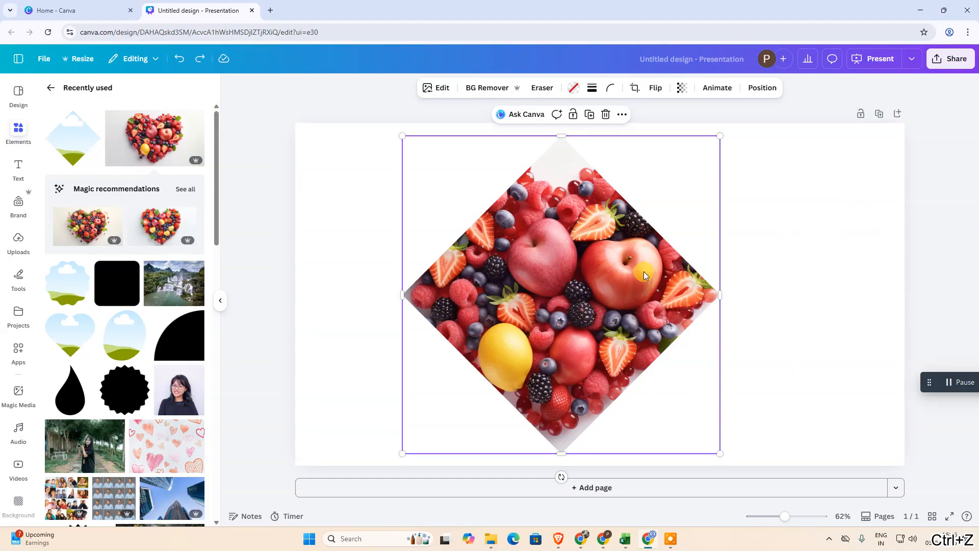
{"action": "key", "text": "ctrl+z"}
{"action": "key", "text": "ctrl+z"}
{"action": "key", "text": "ctrl+z"}
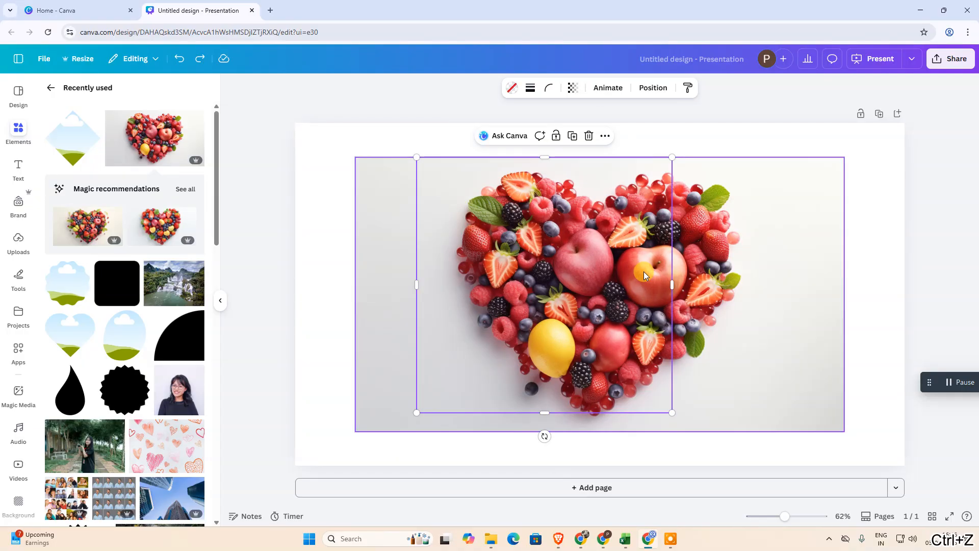
Enlarge the empty diamond frame and move it to the centre of the page
{"action": "left_click", "coordinate": [851, 261]}
{"action": "left_click", "coordinate": [570, 328]}
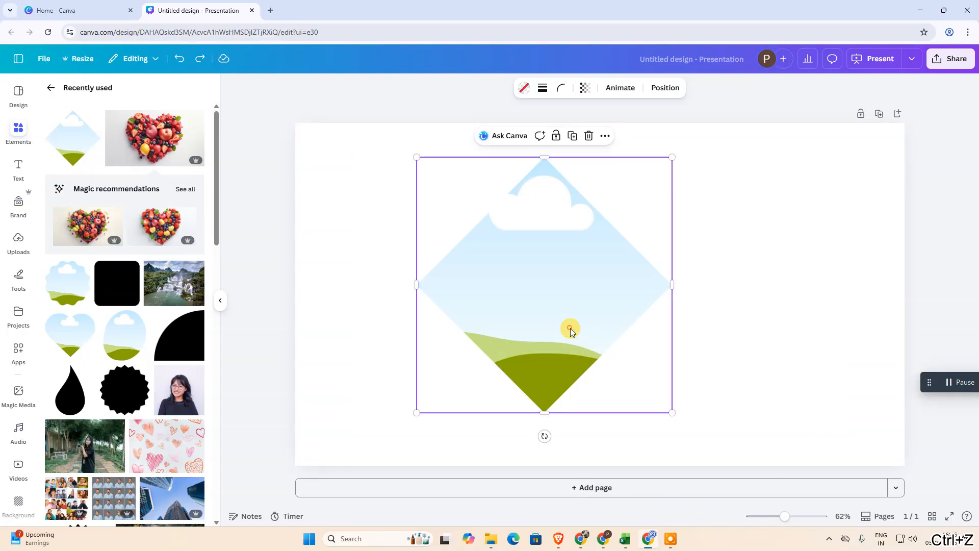
{"action": "left_click_drag", "start_coordinate": [670, 415], "coordinate": [711, 440]}
{"action": "left_click", "coordinate": [787, 290]}
{"action": "left_click_drag", "start_coordinate": [579, 284], "coordinate": [609, 270]}
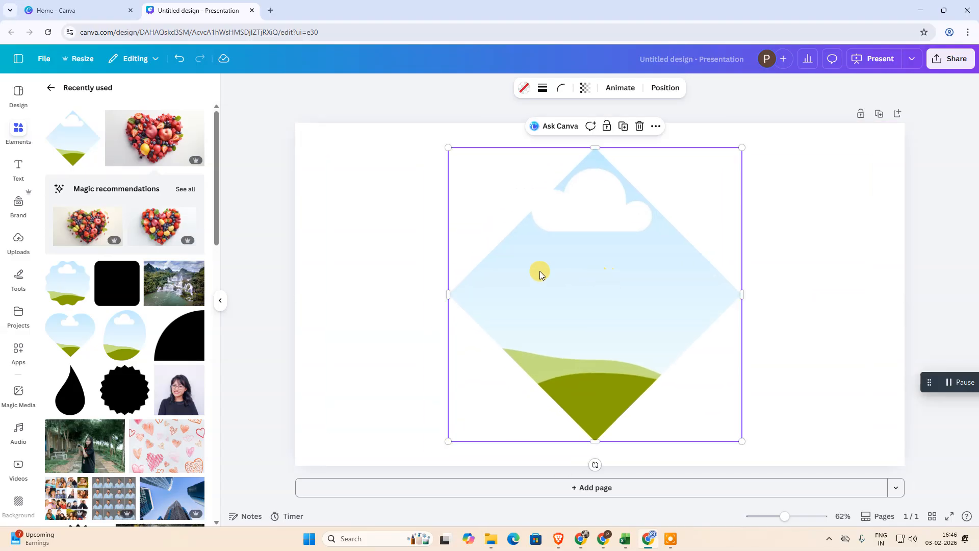
Fill the diamond frame with white (#ffffff)
{"action": "left_click", "coordinate": [51, 90]}
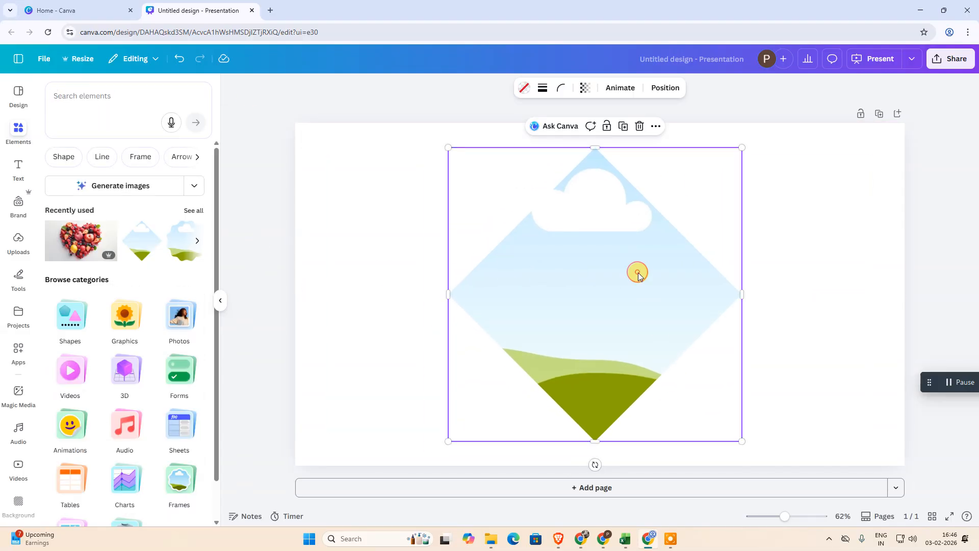
{"action": "left_click", "coordinate": [525, 91]}
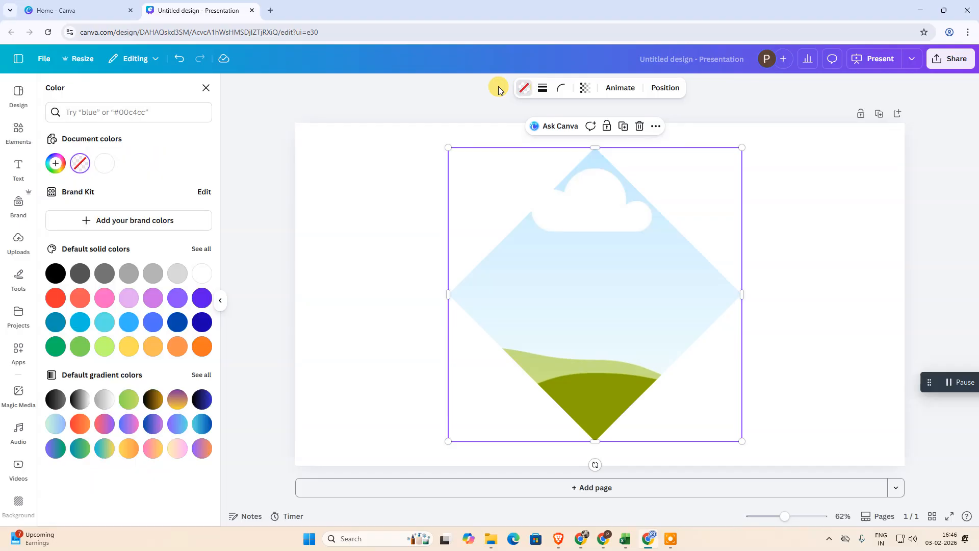
{"action": "left_click", "coordinate": [102, 164]}
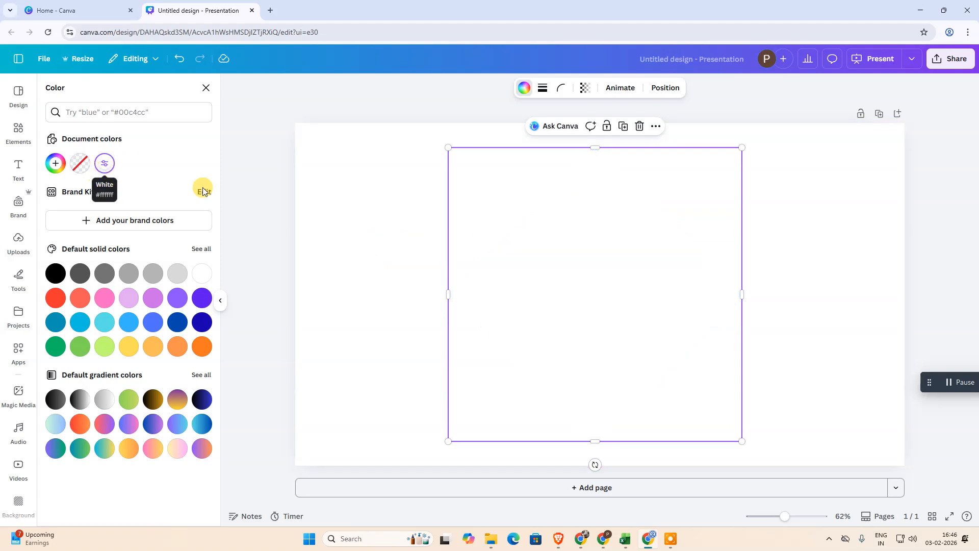
Give the diamond frame a solid border with a stroke weight of 6
{"action": "left_click", "coordinate": [549, 94]}
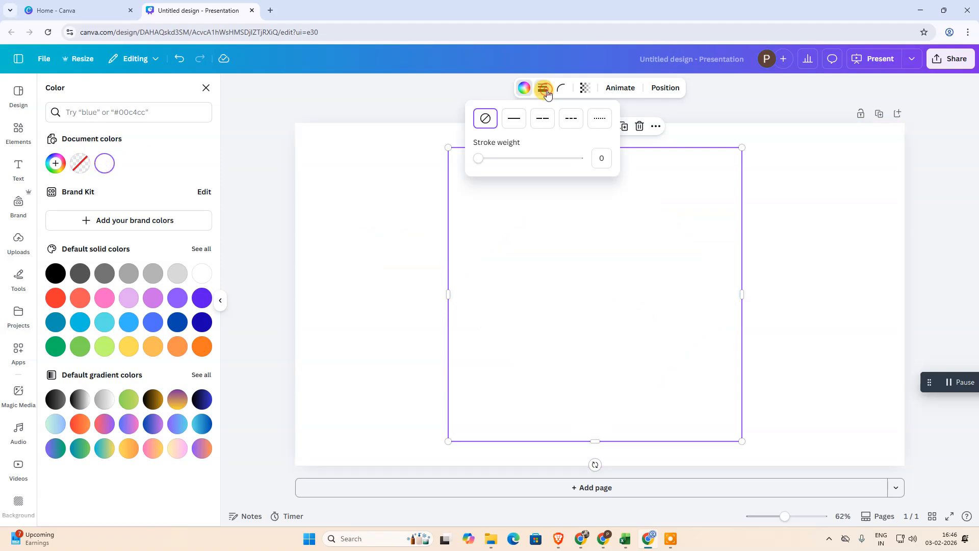
{"action": "left_click", "coordinate": [512, 120]}
{"action": "left_click_drag", "start_coordinate": [486, 162], "coordinate": [485, 165]}
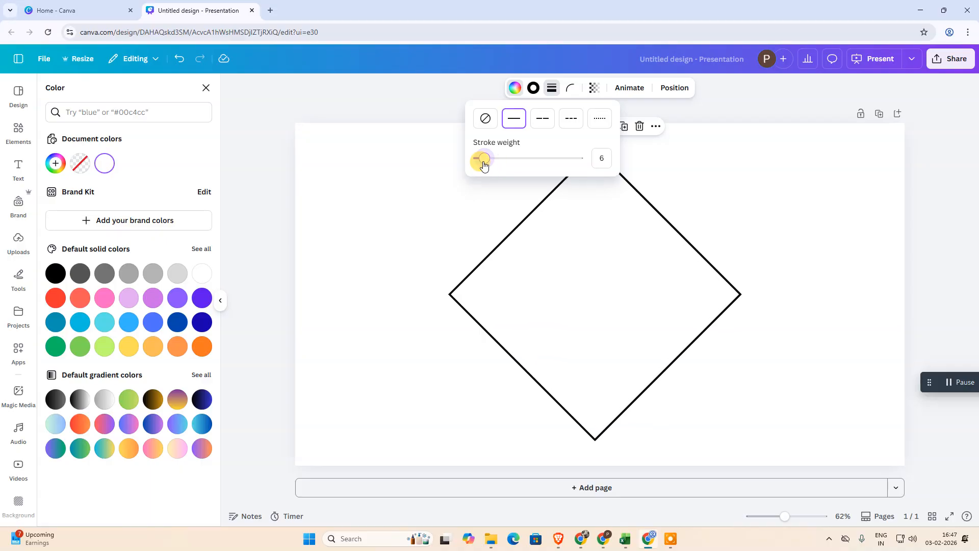
Lock the white-filled diamond frame completely
{"action": "left_click", "coordinate": [840, 240]}
{"action": "left_click", "coordinate": [535, 325]}
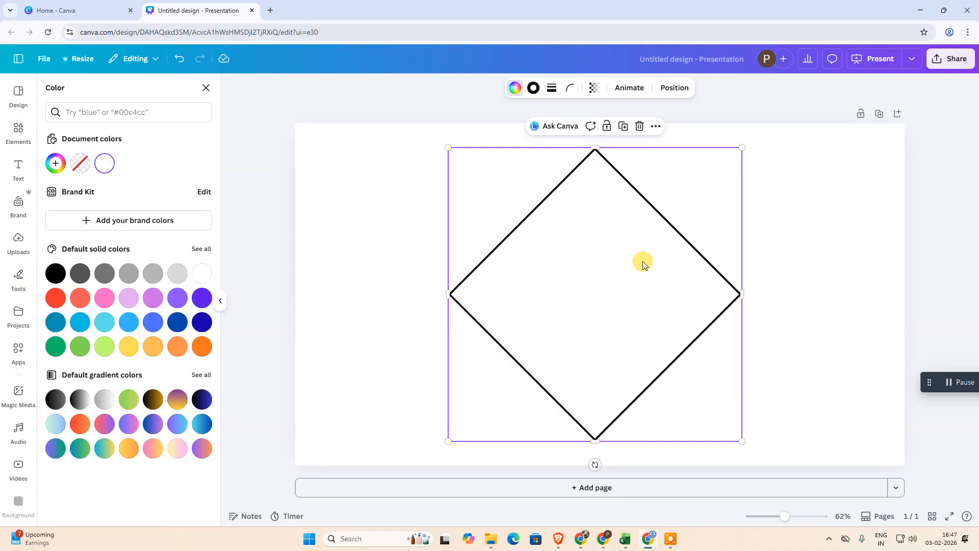
{"action": "left_click", "coordinate": [656, 127]}
{"action": "mouse_move", "coordinate": [715, 243]}
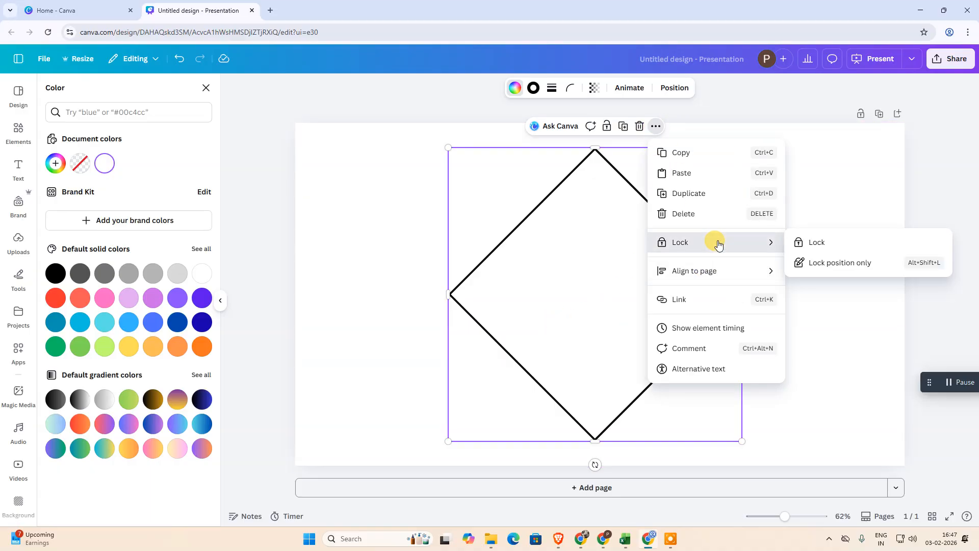
{"action": "left_click", "coordinate": [831, 246]}
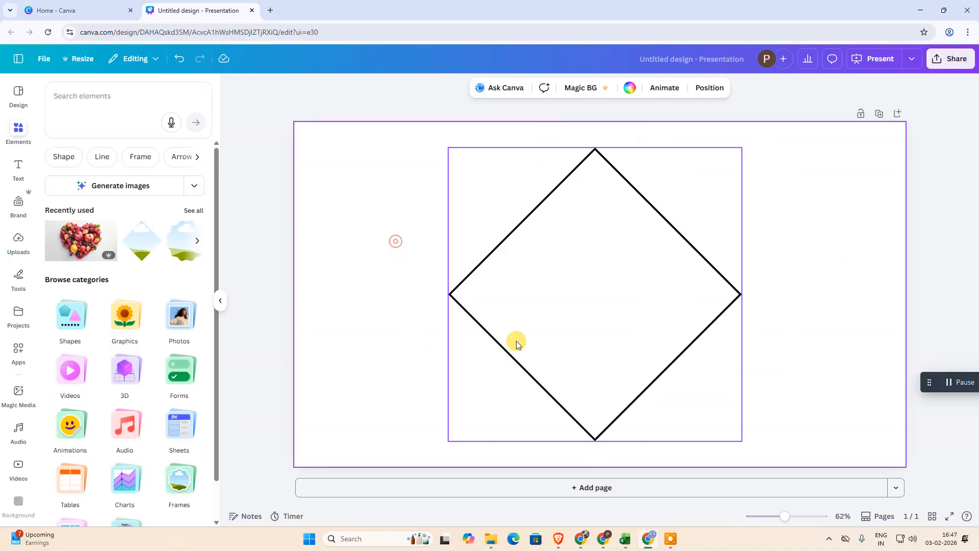
Place the heart-shaped fruit photo over the diamond frame at a reduced size and remove its background
{"action": "left_click_drag", "start_coordinate": [78, 254], "coordinate": [617, 253]}
{"action": "left_click_drag", "start_coordinate": [709, 417], "coordinate": [698, 387]}
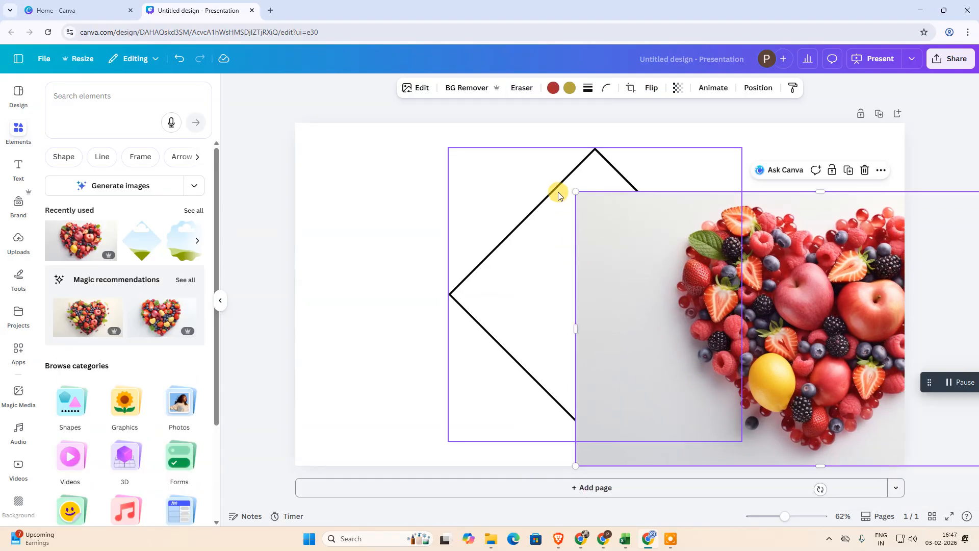
{"action": "left_click_drag", "start_coordinate": [577, 192], "coordinate": [783, 306]}
{"action": "left_click_drag", "start_coordinate": [827, 343], "coordinate": [540, 302]}
{"action": "left_click_drag", "start_coordinate": [754, 387], "coordinate": [663, 335]}
{"action": "left_click_drag", "start_coordinate": [553, 261], "coordinate": [576, 270]}
{"action": "left_click", "coordinate": [453, 87]}
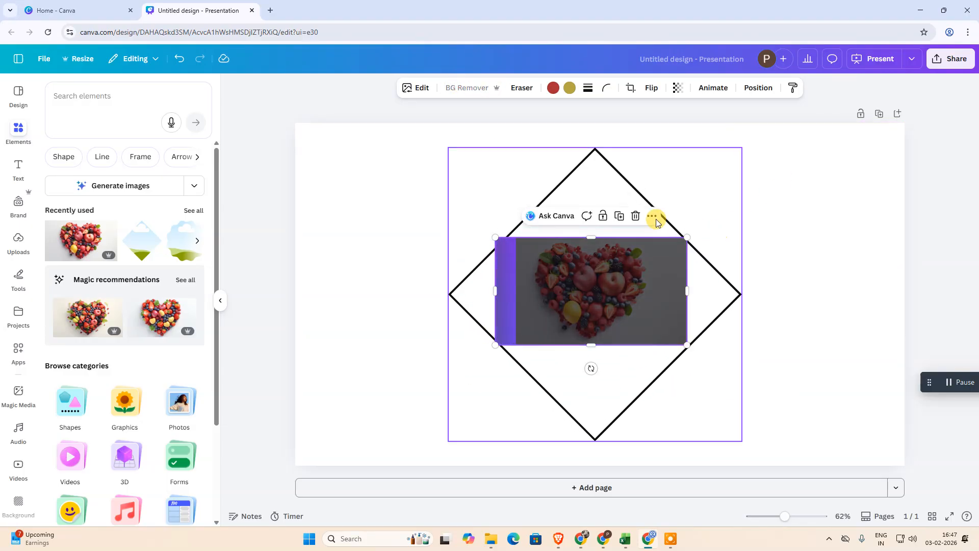
Crop the empty sides of the fruit heart cutout, then enlarge and centre it within the diamond frame
{"action": "left_click_drag", "start_coordinate": [494, 290], "coordinate": [530, 291]}
{"action": "left_click_drag", "start_coordinate": [687, 290], "coordinate": [655, 290]}
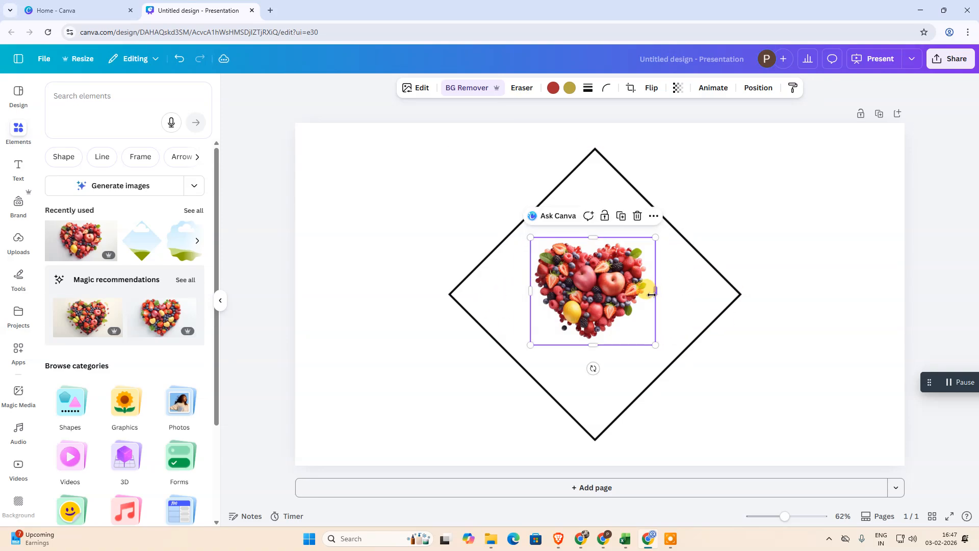
{"action": "left_click_drag", "start_coordinate": [598, 299], "coordinate": [574, 288]}
{"action": "left_click_drag", "start_coordinate": [638, 335], "coordinate": [682, 384]}
{"action": "left_click_drag", "start_coordinate": [607, 315], "coordinate": [604, 300]}
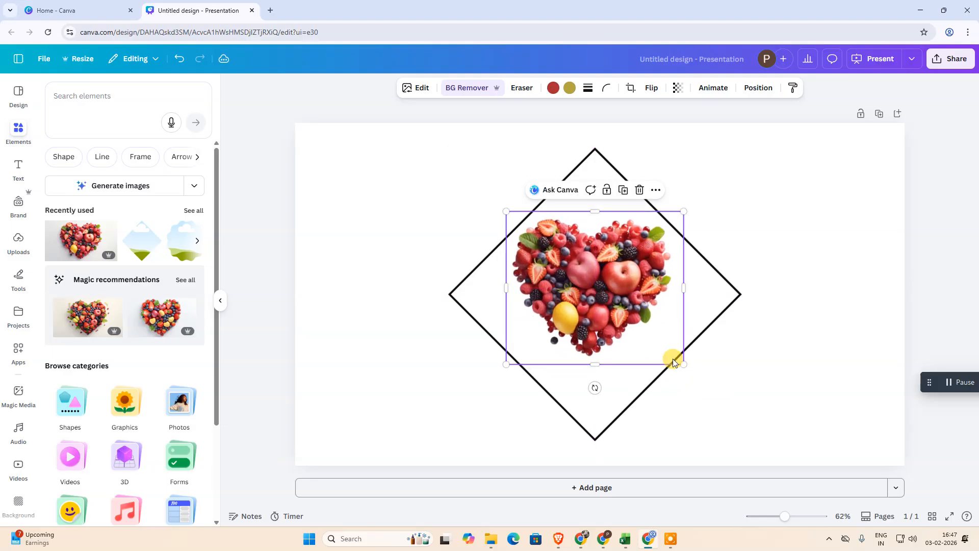
{"action": "left_click_drag", "start_coordinate": [683, 365], "coordinate": [710, 395]}
{"action": "left_click_drag", "start_coordinate": [618, 287], "coordinate": [608, 297]}
{"action": "left_click", "coordinate": [769, 194]}
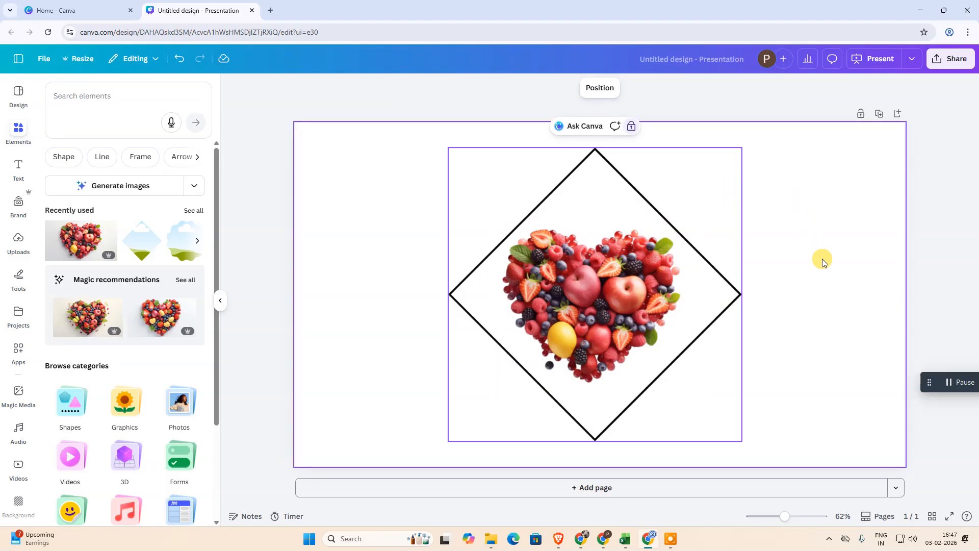
Test selecting and moving the locked diamond frame compared with the fruit heart on top of it
{"action": "left_click_drag", "start_coordinate": [338, 208], "coordinate": [776, 426]}
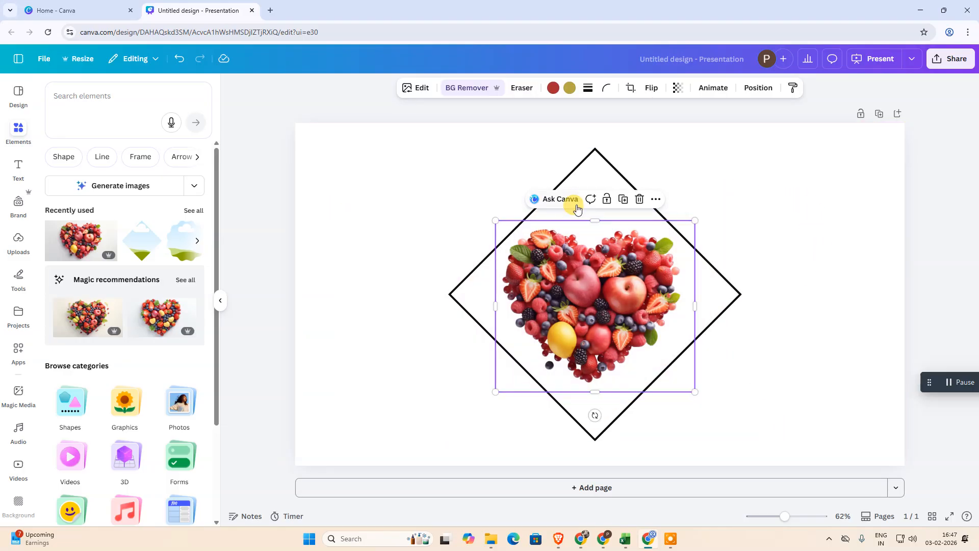
{"action": "left_click_drag", "start_coordinate": [400, 190], "coordinate": [622, 290]}
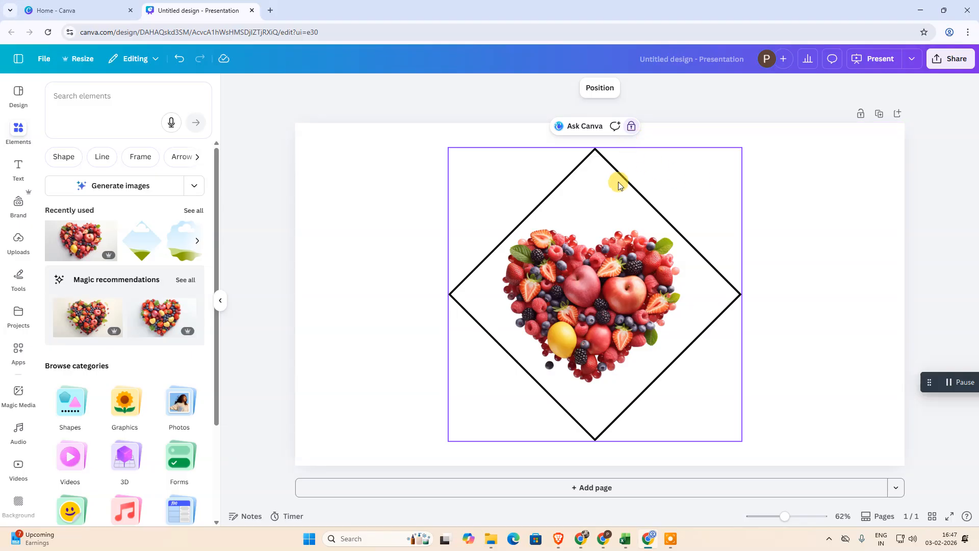
{"action": "mouse_move", "coordinate": [689, 183]}
{"action": "left_mouse_down"}
{"action": "mouse_move", "coordinate": [535, 169]}
{"action": "mouse_move", "coordinate": [705, 181]}
{"action": "left_mouse_up"}
{"action": "left_click", "coordinate": [769, 201]}
{"action": "left_click", "coordinate": [703, 213]}
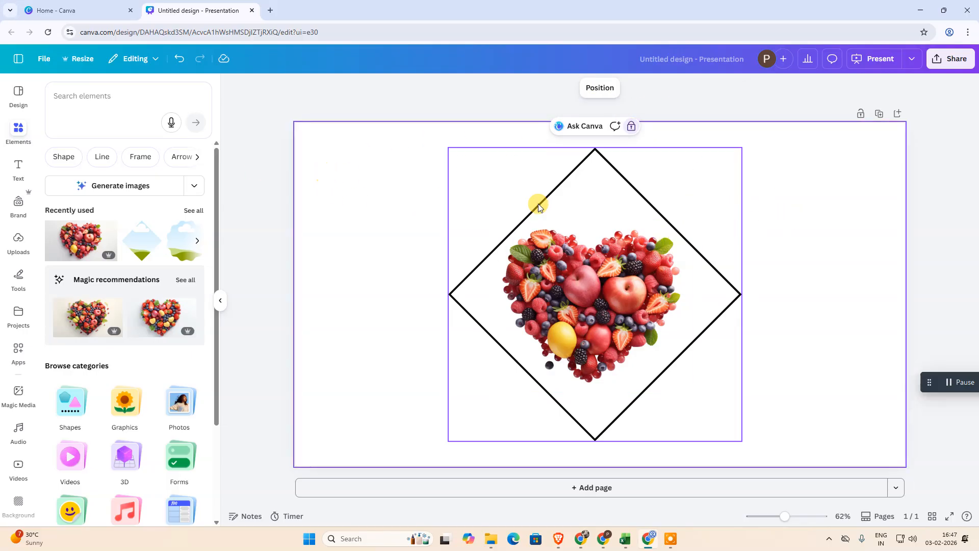
{"action": "left_click", "coordinate": [835, 188]}
{"action": "left_click", "coordinate": [595, 293]}
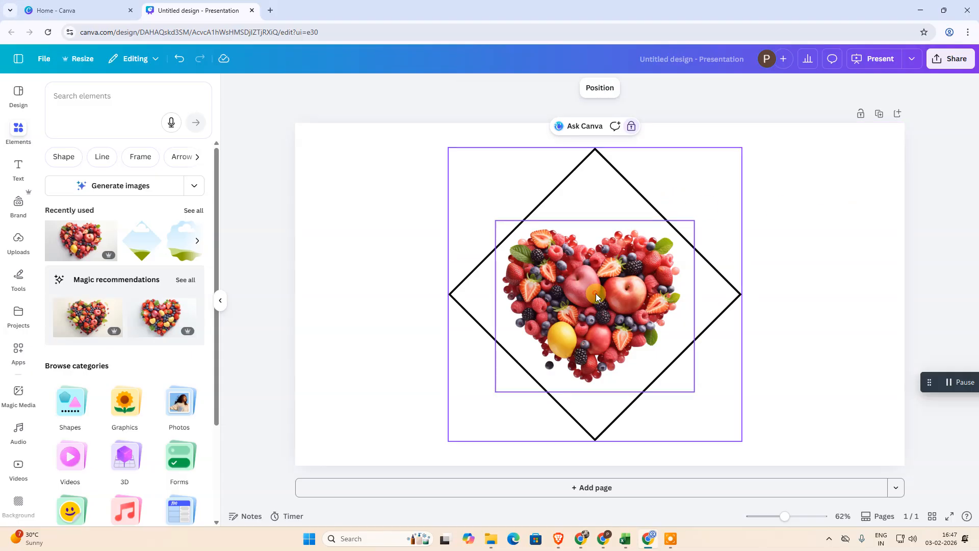
{"action": "left_click", "coordinate": [794, 228]}
{"action": "left_click", "coordinate": [619, 320]}
{"action": "left_click", "coordinate": [409, 310]}
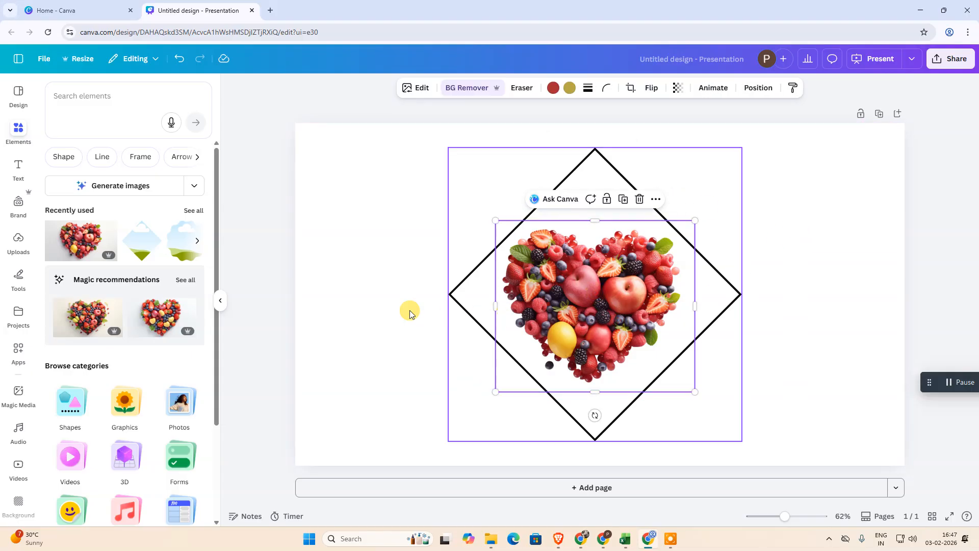
Slightly enlarge the fruit heart inside the diamond outline
{"action": "left_click", "coordinate": [655, 341]}
{"action": "mouse_move", "coordinate": [694, 392]}
{"action": "left_mouse_down"}
{"action": "mouse_move", "coordinate": [620, 341]}
{"action": "mouse_move", "coordinate": [700, 408]}
{"action": "left_mouse_up"}
{"action": "left_click", "coordinate": [837, 213]}
{"action": "left_click", "coordinate": [664, 316]}
{"action": "left_click", "coordinate": [815, 259]}
Undo the fruit heart's edits and placement together with the diamond frame's lock, border and white fill
{"action": "key", "text": "ctrl+z"}
{"action": "key", "text": "ctrl+z"}
{"action": "key", "text": "ctrl+z"}
{"action": "key", "text": "ctrl+z"}
{"action": "key", "text": "ctrl+z"}
{"action": "key", "text": "ctrl+z"}
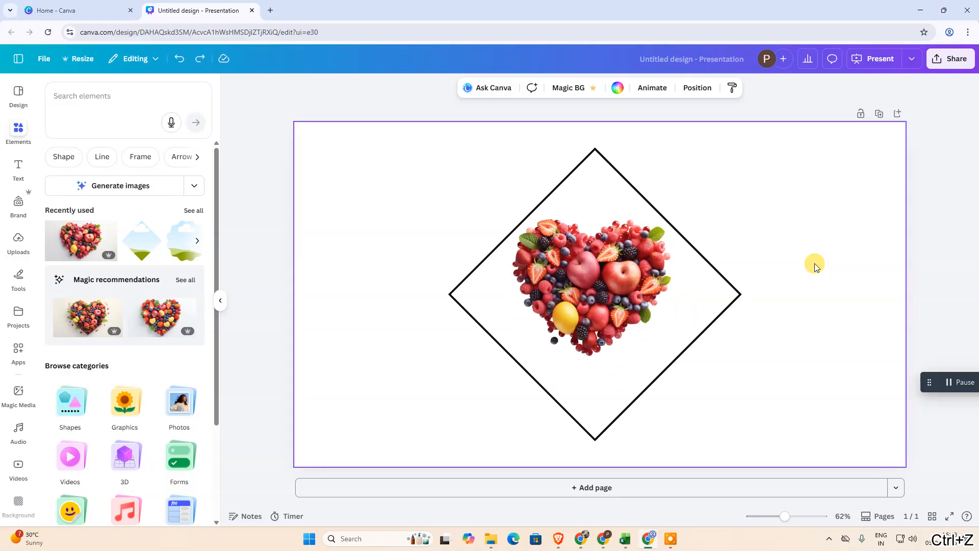
{"action": "key", "text": "ctrl+z"}
{"action": "key", "text": "ctrl+z"}
{"action": "key", "text": "ctrl+z"}
{"action": "key", "text": "ctrl+z"}
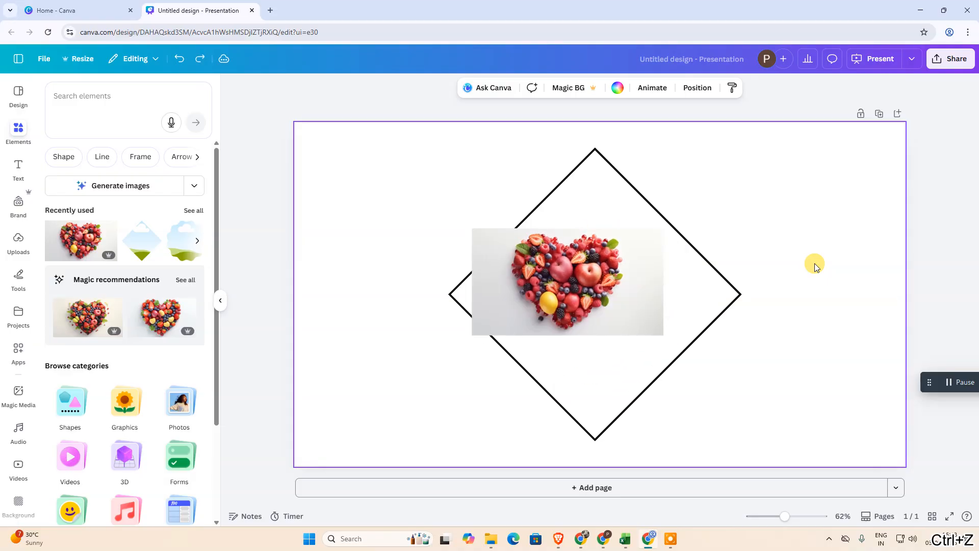
{"action": "key", "text": "ctrl+z"}
{"action": "key", "text": "ctrl+z"}
{"action": "key", "text": "ctrl+z"}
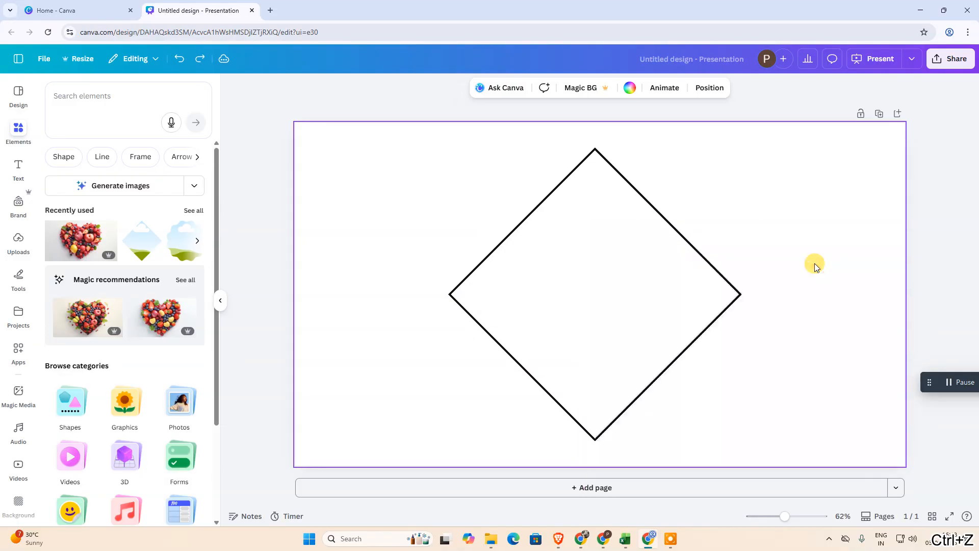
Make the empty diamond frame slightly smaller and centre it horizontally on the page
{"action": "left_click", "coordinate": [558, 322]}
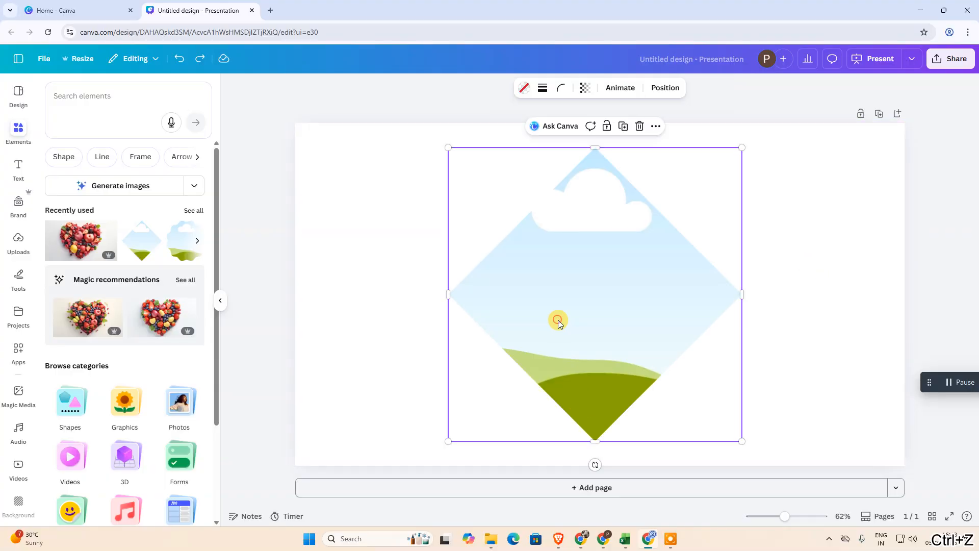
{"action": "left_click_drag", "start_coordinate": [601, 299], "coordinate": [587, 289]}
{"action": "left_click_drag", "start_coordinate": [544, 326], "coordinate": [577, 295]}
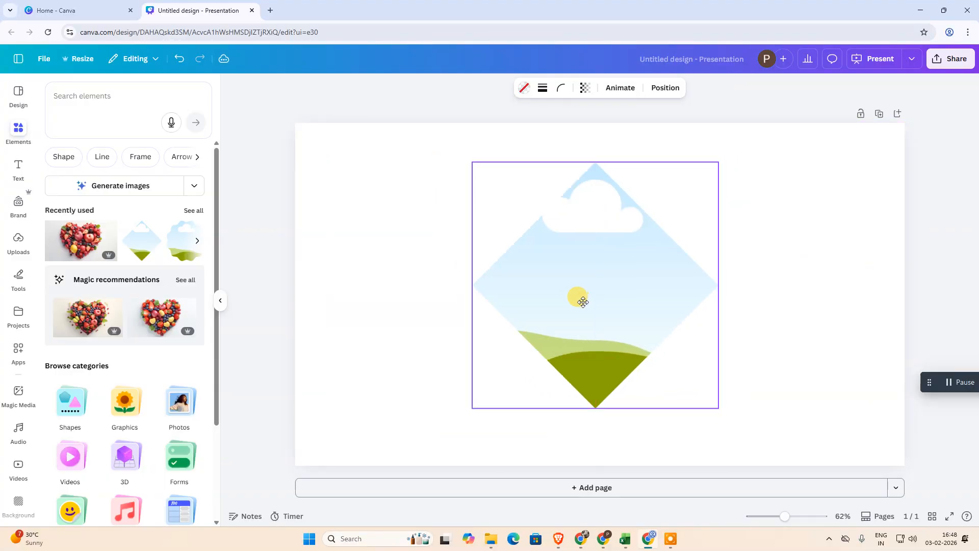
Give the empty diamond frame a solid border with a stroke weight of 4
{"action": "left_click", "coordinate": [542, 89]}
{"action": "left_click", "coordinate": [514, 119]}
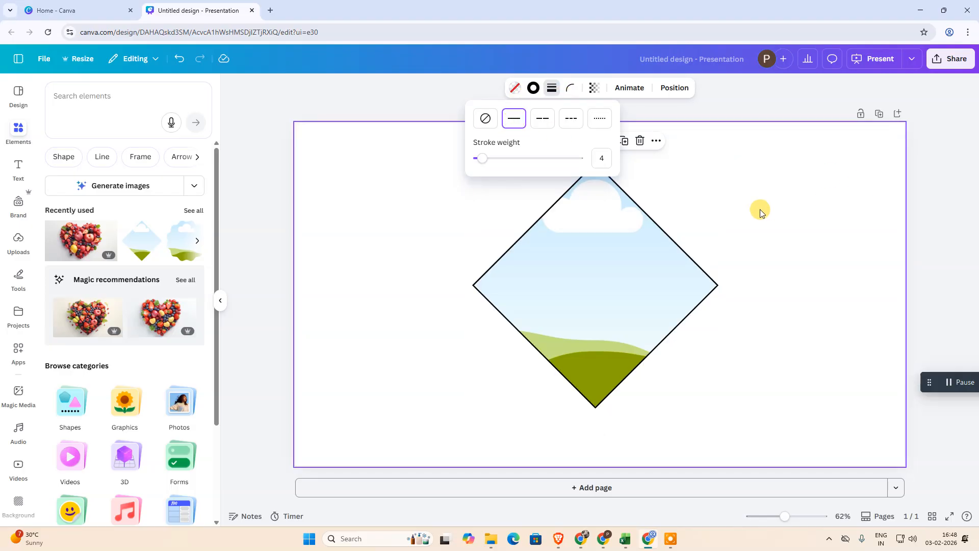
{"action": "left_click", "coordinate": [614, 308]}
{"action": "left_click", "coordinate": [645, 249]}
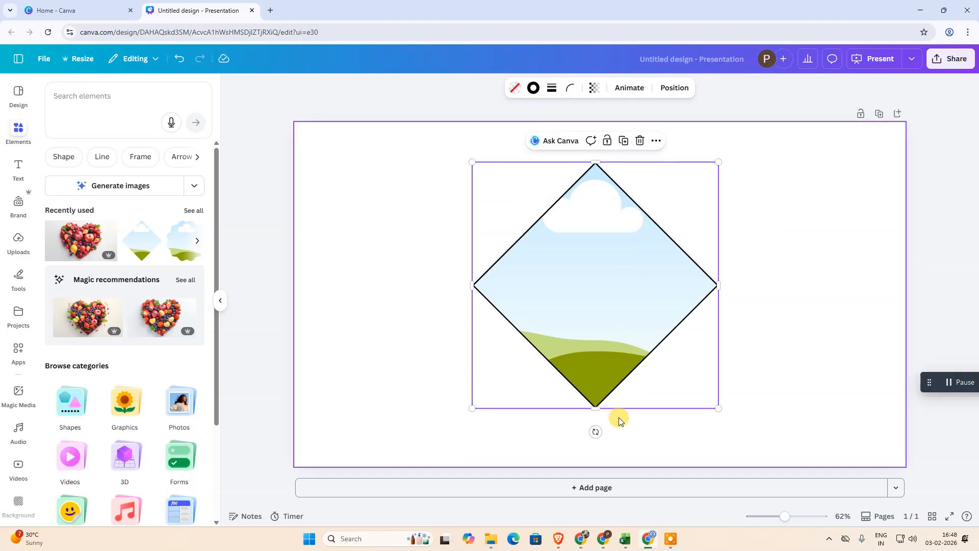
{"action": "left_click", "coordinate": [369, 253]}
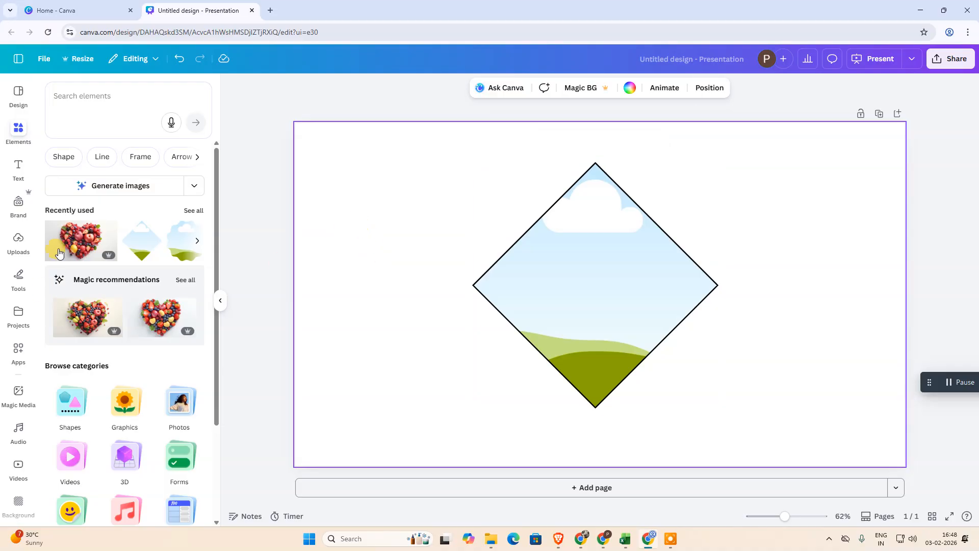
Add a second page and place the heart-shaped fruit photo on it instead of on the first page
{"action": "left_click", "coordinate": [71, 246]}
{"action": "key", "text": "ctrl+z"}
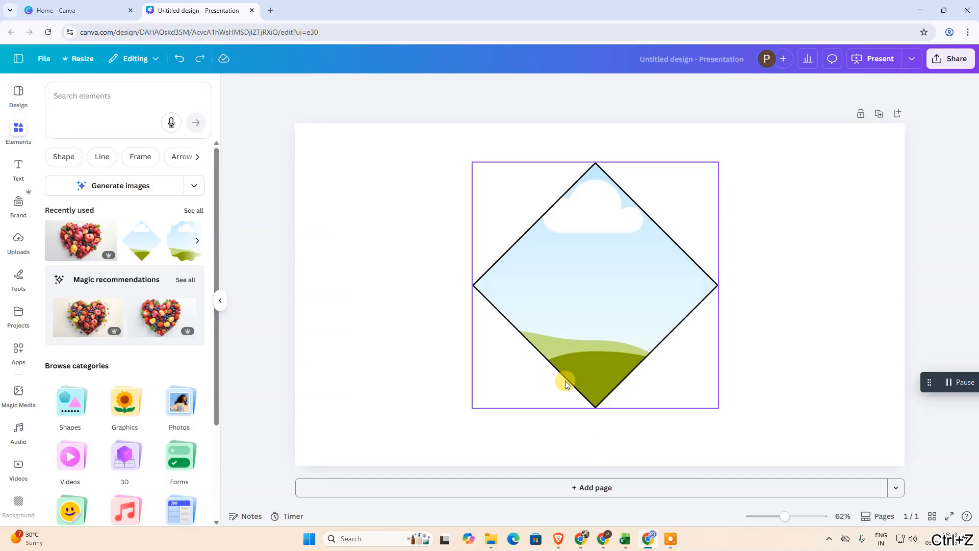
{"action": "left_click", "coordinate": [575, 485]}
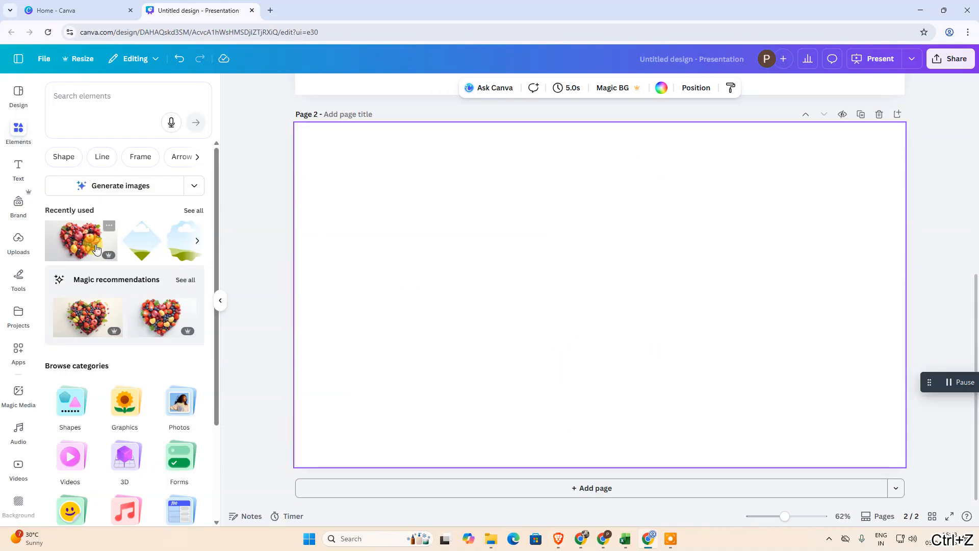
{"action": "left_click", "coordinate": [76, 250]}
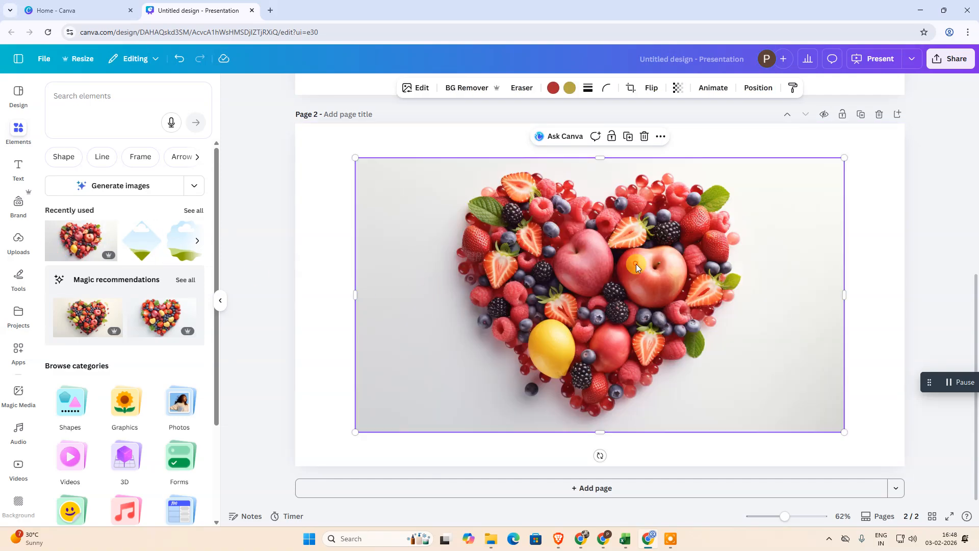
Crop the fruit photo on page 2 closely around the heart and reduce its size near the page centre
{"action": "left_click_drag", "start_coordinate": [846, 296], "coordinate": [754, 295]}
{"action": "left_click_drag", "start_coordinate": [354, 293], "coordinate": [450, 294]}
{"action": "left_click_drag", "start_coordinate": [602, 429], "coordinate": [602, 424]}
{"action": "left_click_drag", "start_coordinate": [755, 296], "coordinate": [746, 296]}
{"action": "left_click_drag", "start_coordinate": [600, 295], "coordinate": [573, 288]}
{"action": "left_click_drag", "start_coordinate": [721, 433], "coordinate": [724, 424]}
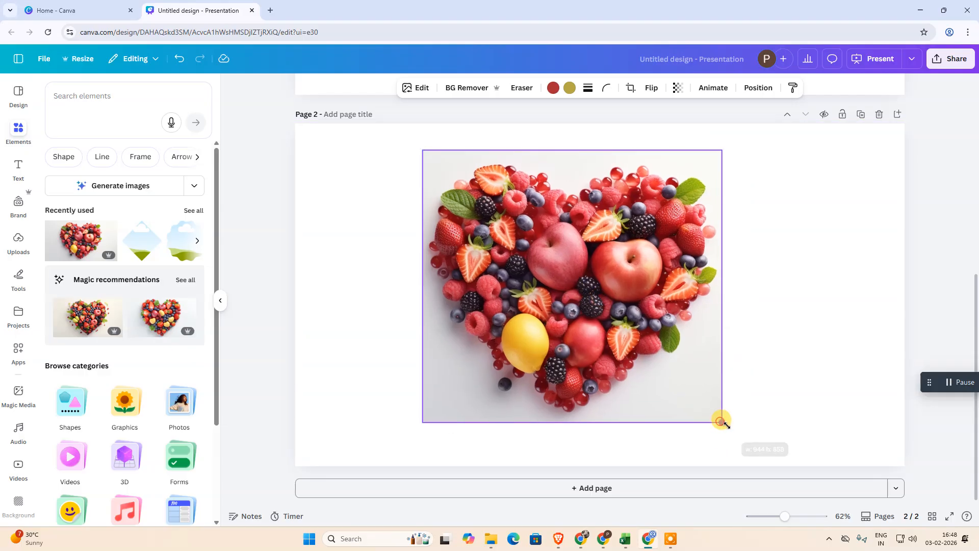
{"action": "left_click_drag", "start_coordinate": [622, 335], "coordinate": [656, 342]}
{"action": "left_click_drag", "start_coordinate": [761, 160], "coordinate": [717, 197]}
{"action": "left_click_drag", "start_coordinate": [614, 311], "coordinate": [625, 292]}
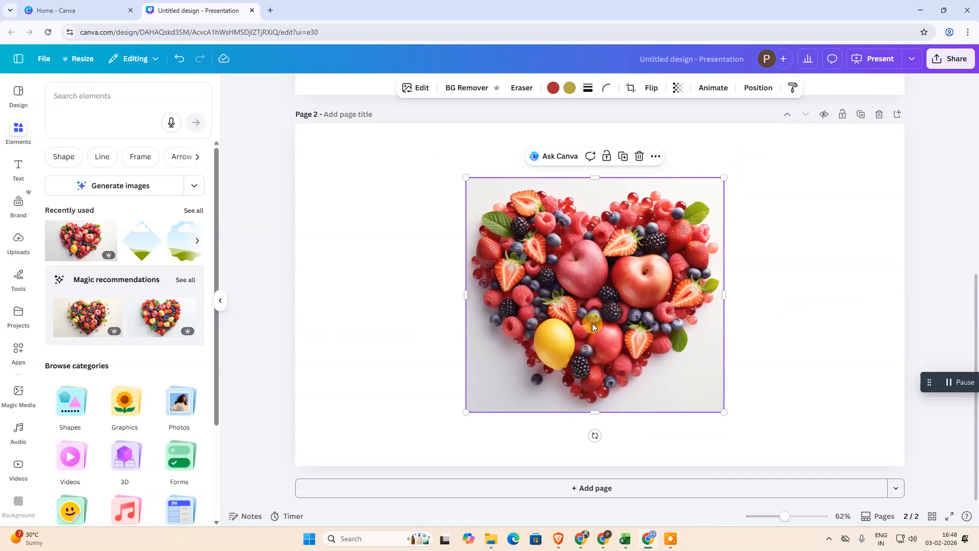
Move the cropped fruit photo slightly so that it is exactly centred on page 2
{"action": "left_click", "coordinate": [375, 289]}
{"action": "left_click", "coordinate": [722, 258]}
{"action": "left_click", "coordinate": [769, 260]}
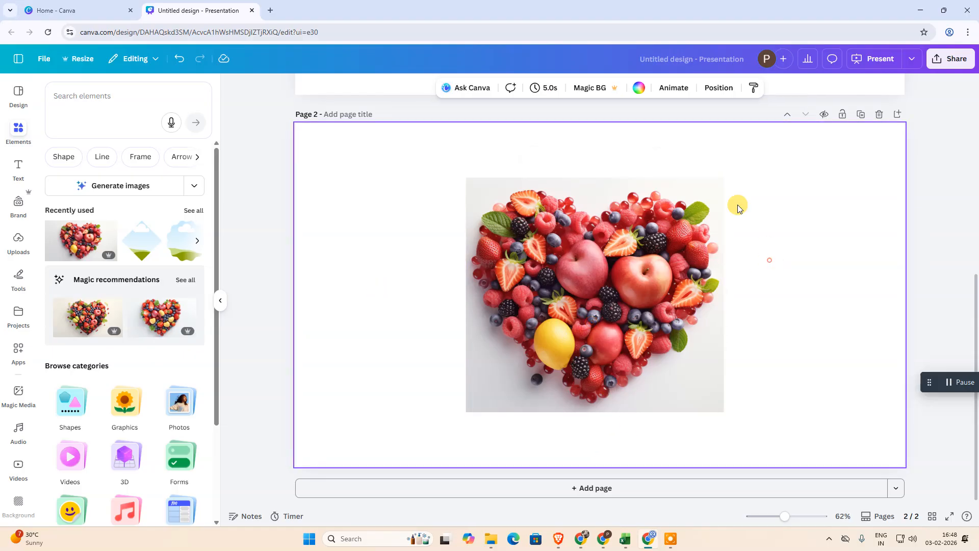
{"action": "left_click", "coordinate": [813, 307]}
{"action": "left_click", "coordinate": [438, 301]}
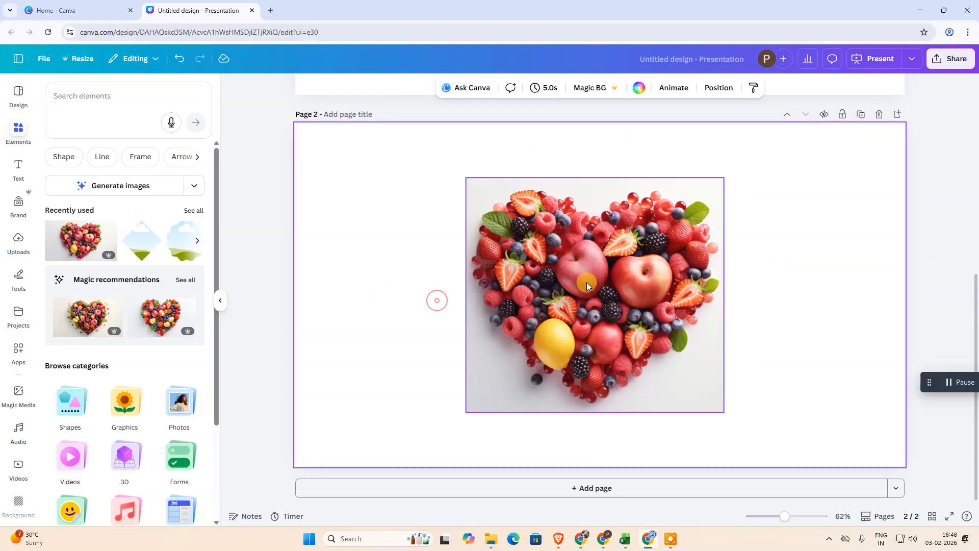
{"action": "left_click", "coordinate": [586, 282]}
{"action": "left_click_drag", "start_coordinate": [586, 282], "coordinate": [594, 284]}
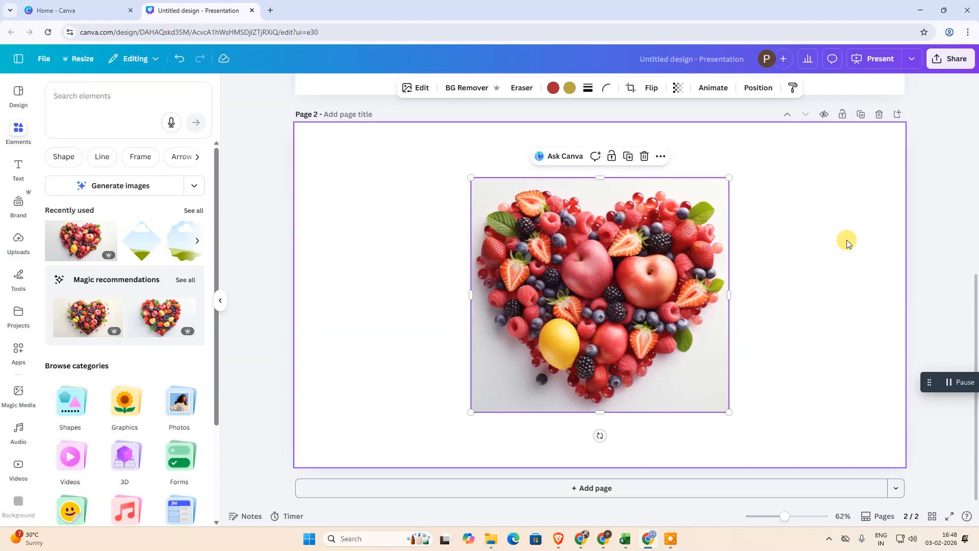
Copy page 2 with the fruit photo to the clipboard through the publishing options and return to page 1
{"action": "left_click", "coordinate": [957, 60]}
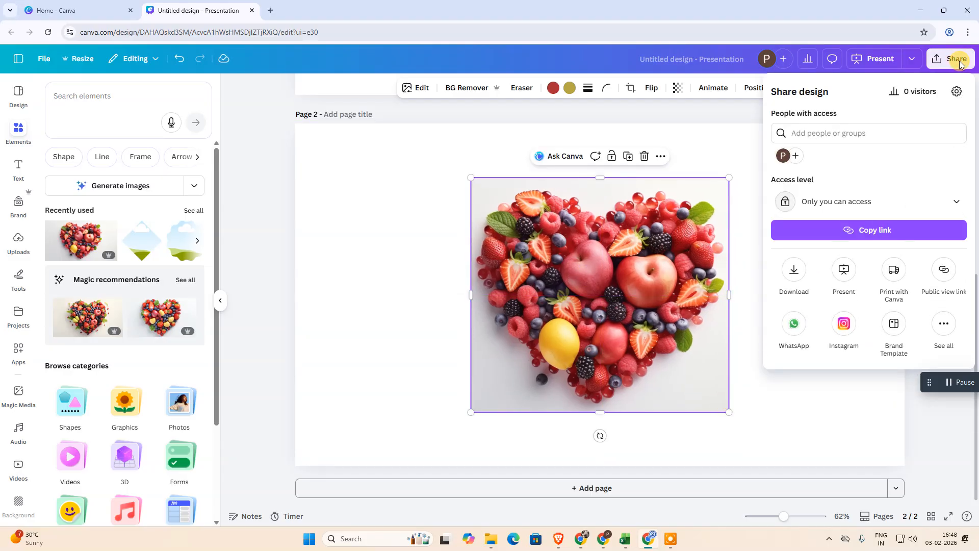
{"action": "left_click", "coordinate": [944, 327]}
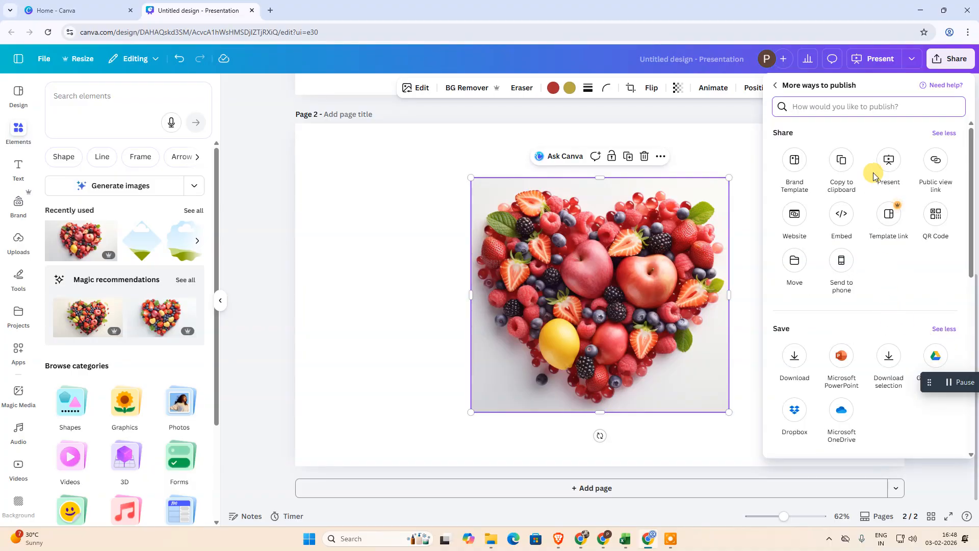
{"action": "left_click", "coordinate": [842, 160]}
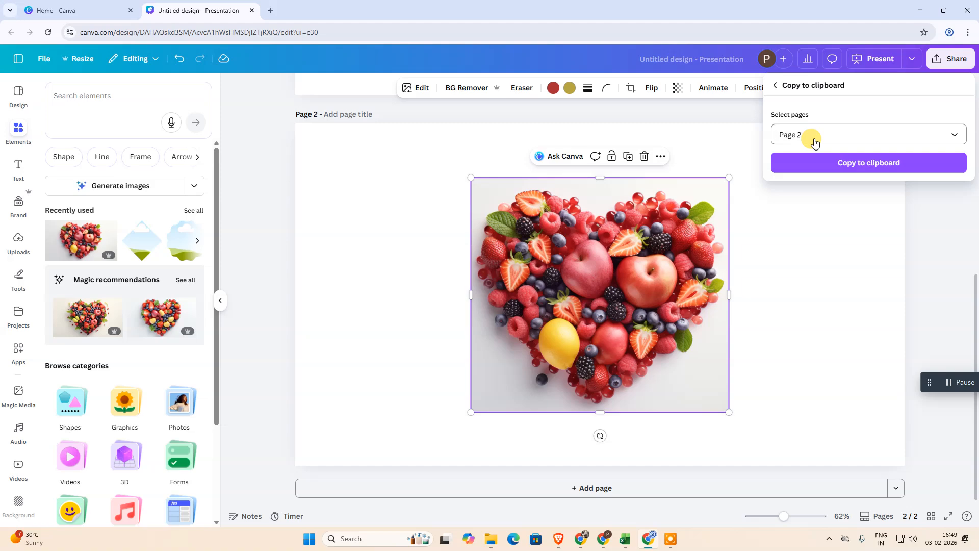
{"action": "left_click", "coordinate": [868, 164]}
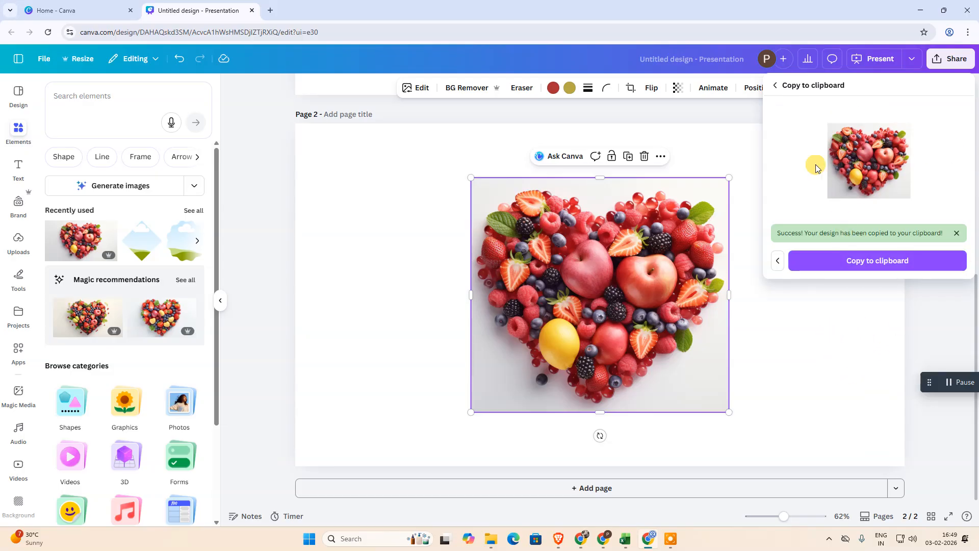
{"action": "left_click", "coordinate": [859, 263]}
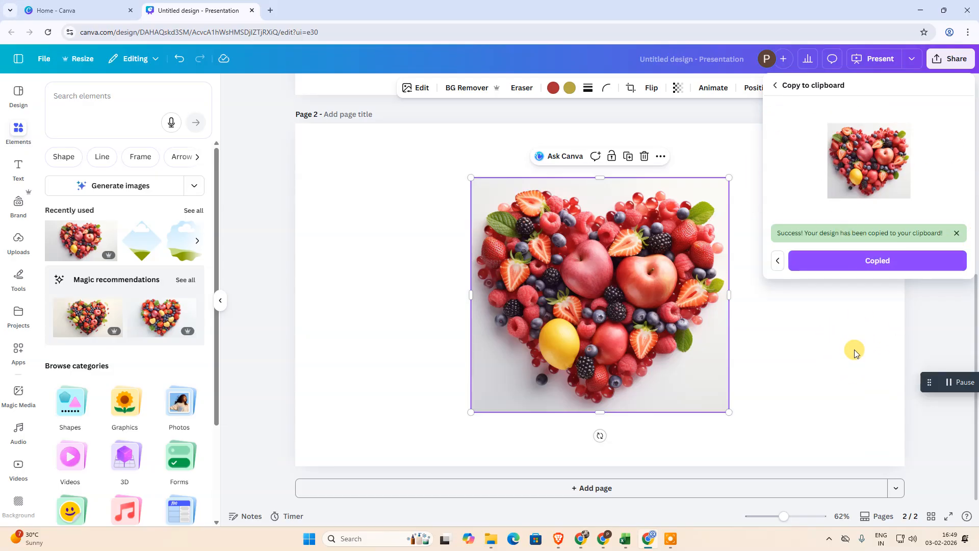
{"action": "scroll", "coordinate": [681, 309], "scroll_direction": "up", "scroll_amount": 7}
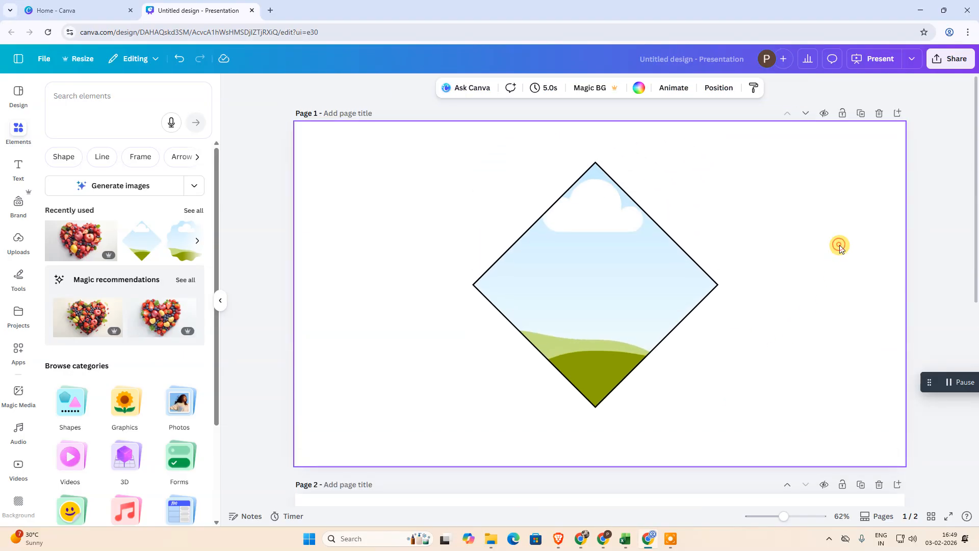
Paste the copied fruit image onto page 1 and drop it into the diamond frame
{"action": "right_click", "coordinate": [319, 169]}
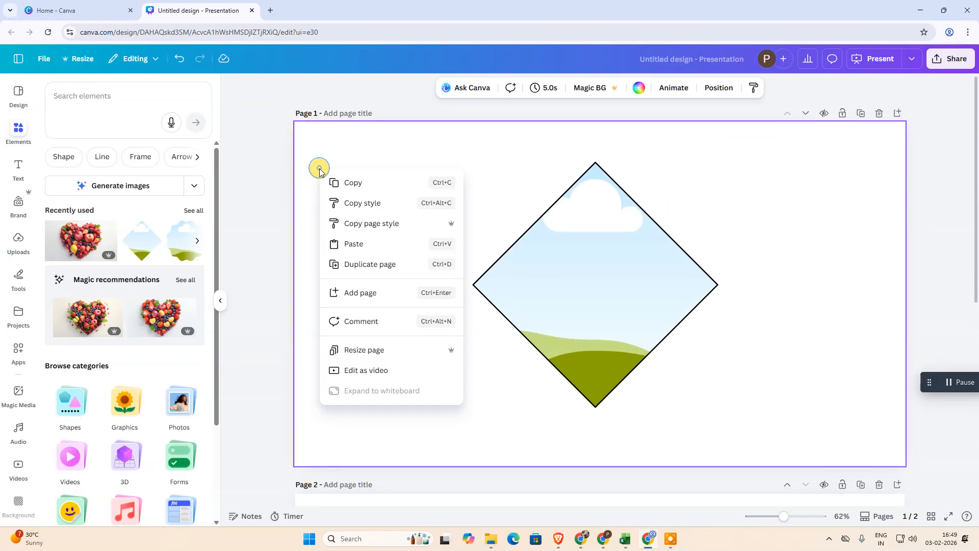
{"action": "left_click", "coordinate": [354, 243]}
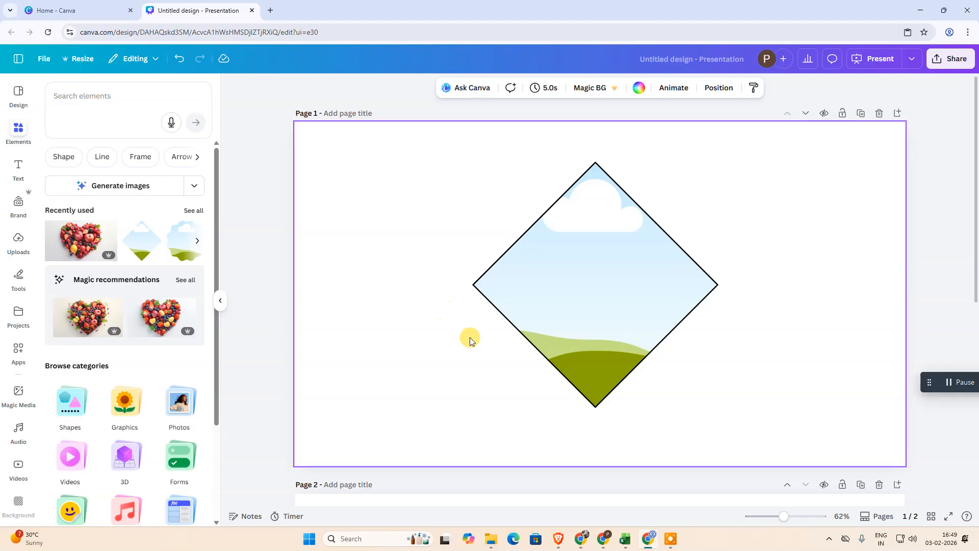
{"action": "left_click_drag", "start_coordinate": [601, 311], "coordinate": [629, 350]}
{"action": "double_click", "coordinate": [611, 311]}
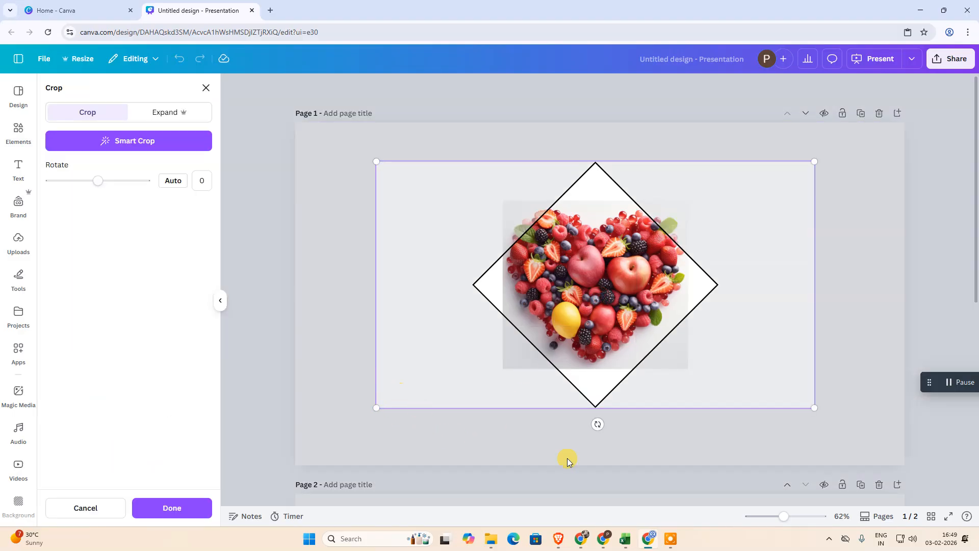
{"action": "left_click", "coordinate": [703, 431]}
Centre the filled diamond frame on page 1 and try to remove the background of the fruit image inside it
{"action": "left_click_drag", "start_coordinate": [566, 282], "coordinate": [599, 279]}
{"action": "left_click", "coordinate": [465, 88]}
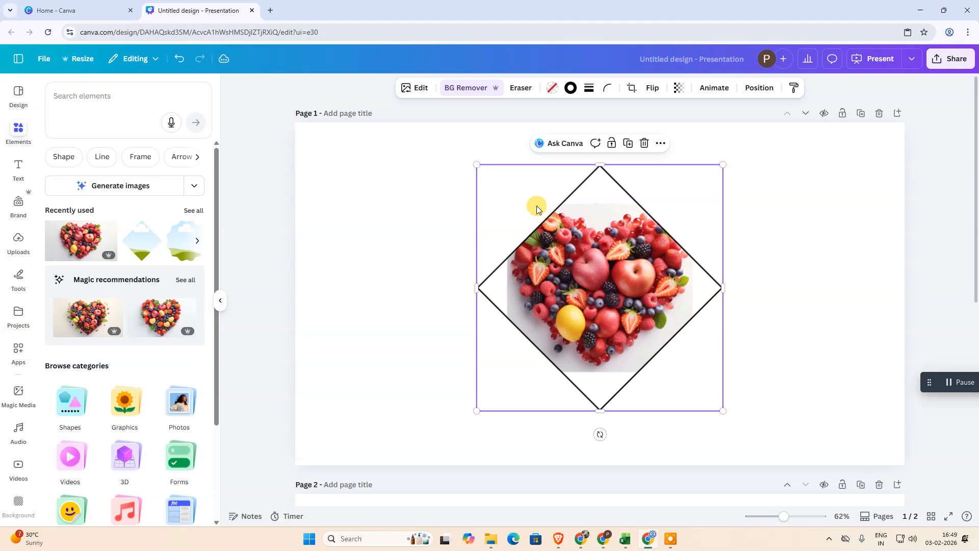
{"action": "double_click", "coordinate": [590, 304]}
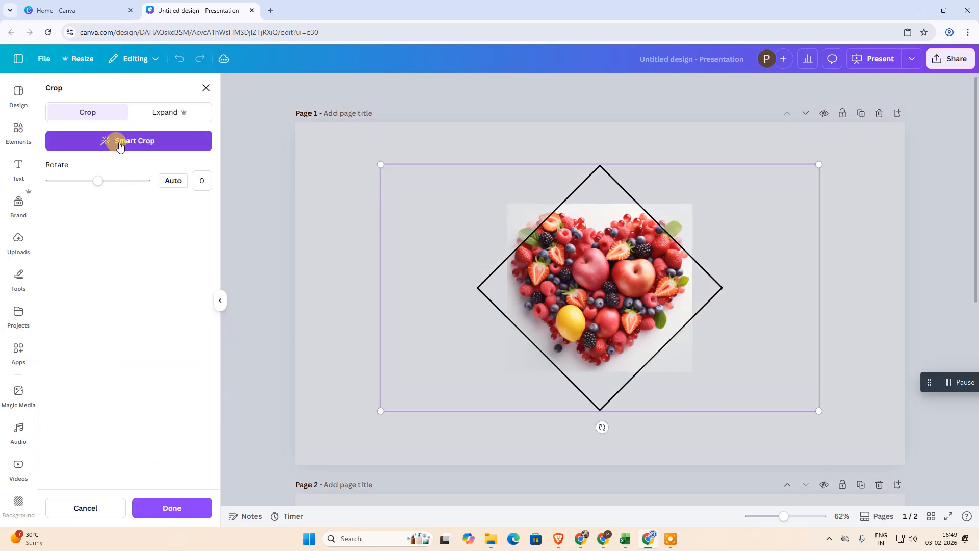
{"action": "left_click", "coordinate": [87, 510]}
{"action": "double_click", "coordinate": [584, 300]}
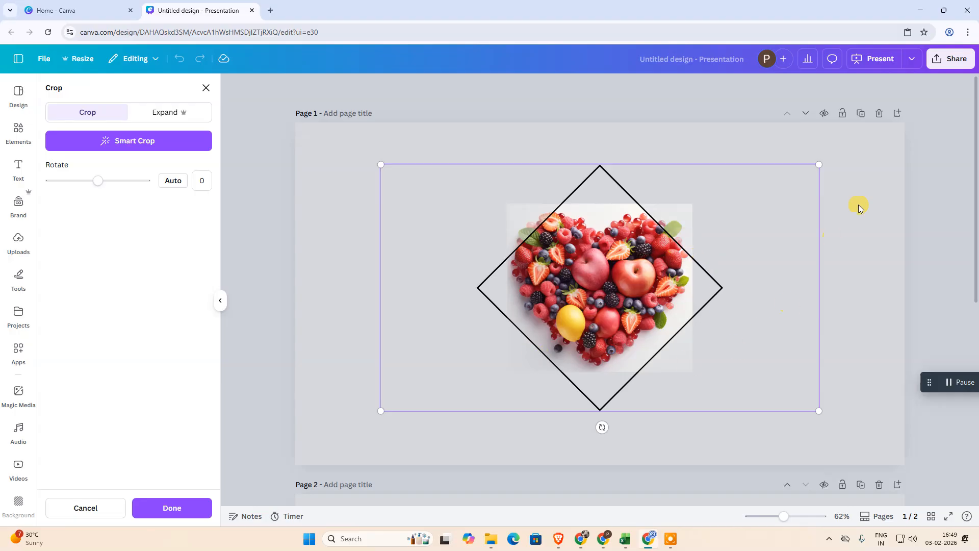
{"action": "left_click", "coordinate": [873, 170]}
Shrink the fruit photo around the centre of page 2 and remove its background
{"action": "scroll", "coordinate": [737, 332], "scroll_direction": "down", "scroll_amount": 6}
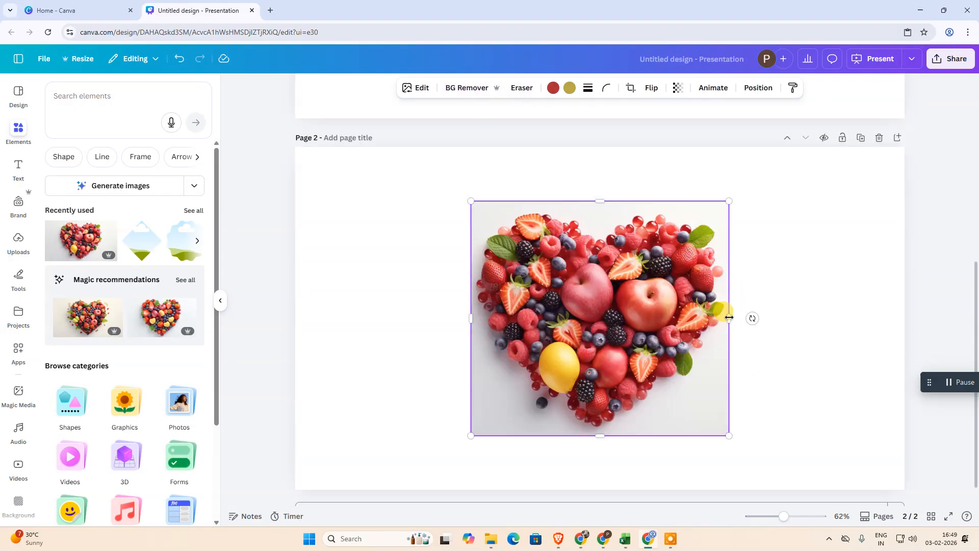
{"action": "left_click_drag", "start_coordinate": [728, 176], "coordinate": [690, 213]}
{"action": "left_click_drag", "start_coordinate": [615, 294], "coordinate": [634, 273]}
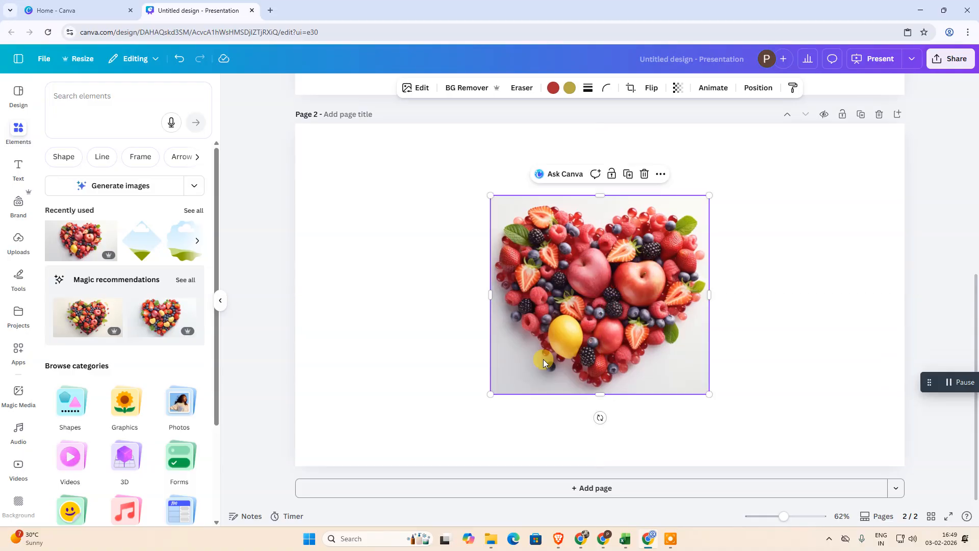
{"action": "mouse_move", "coordinate": [487, 392]}
{"action": "left_mouse_down"}
{"action": "mouse_move", "coordinate": [466, 402]}
{"action": "mouse_move", "coordinate": [485, 394]}
{"action": "left_mouse_up"}
{"action": "left_click", "coordinate": [469, 90]}
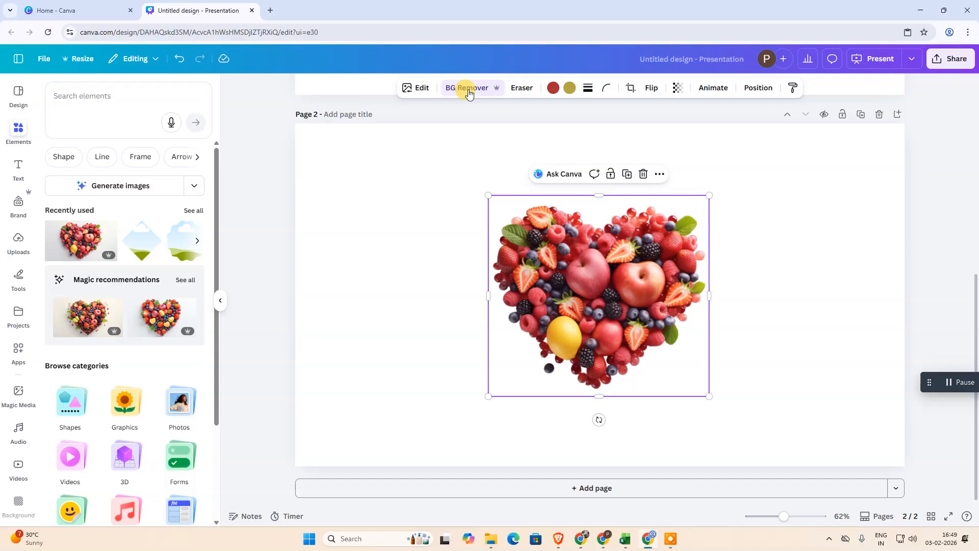
{"action": "key", "text": "ctrl+z"}
{"action": "key", "text": "ctrl+z"}
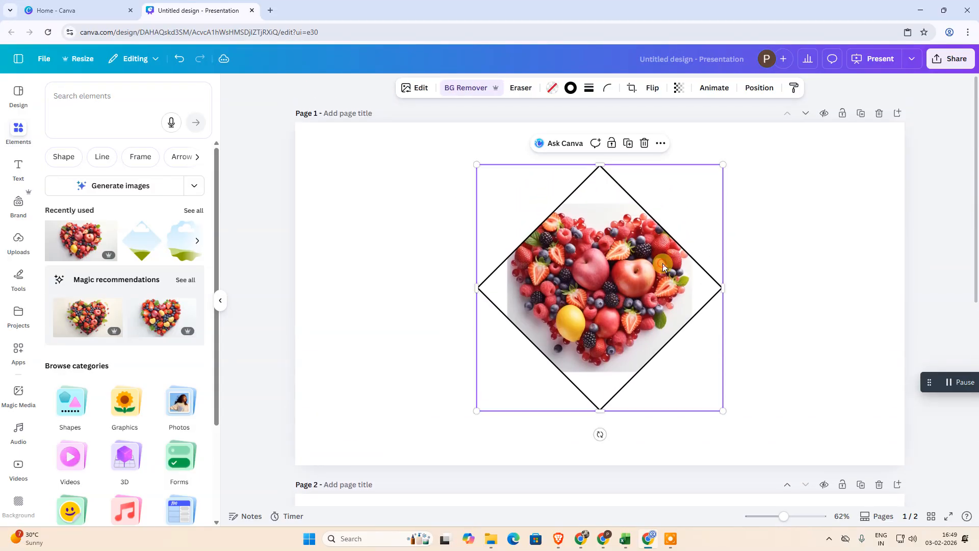
{"action": "double_click", "coordinate": [663, 266]}
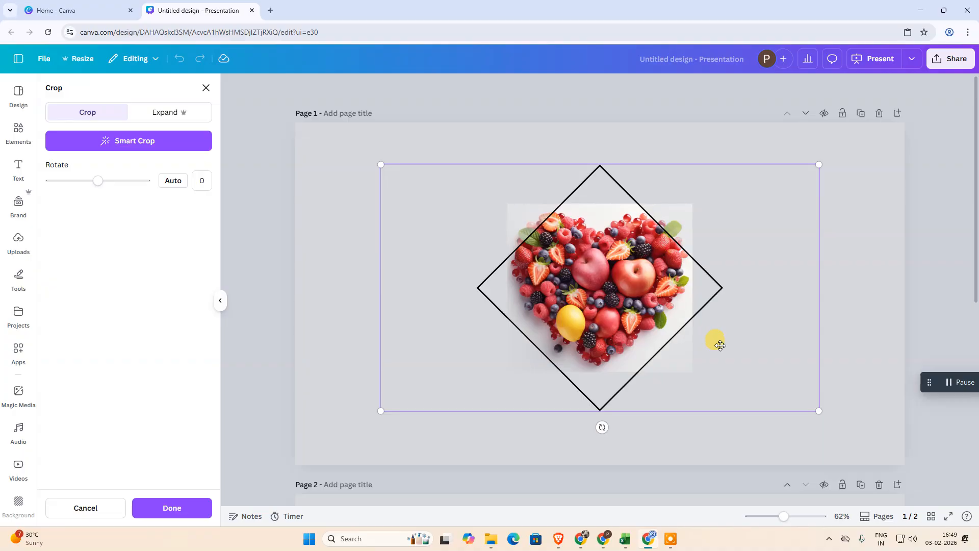
{"action": "scroll", "coordinate": [720, 345], "scroll_direction": "down", "scroll_amount": 5}
{"action": "key", "text": "Escape"}
Copy page 2 with the background-free fruit heart to the clipboard through the publishing options
{"action": "left_click", "coordinate": [532, 362]}
{"action": "scroll", "coordinate": [595, 365], "scroll_direction": "down", "scroll_amount": 1}
{"action": "left_click", "coordinate": [954, 59]}
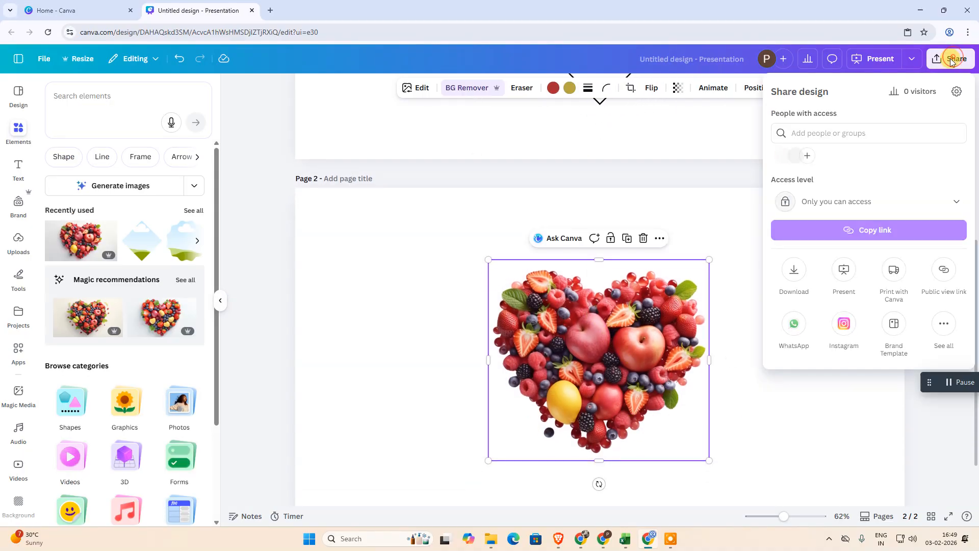
{"action": "left_click", "coordinate": [942, 331]}
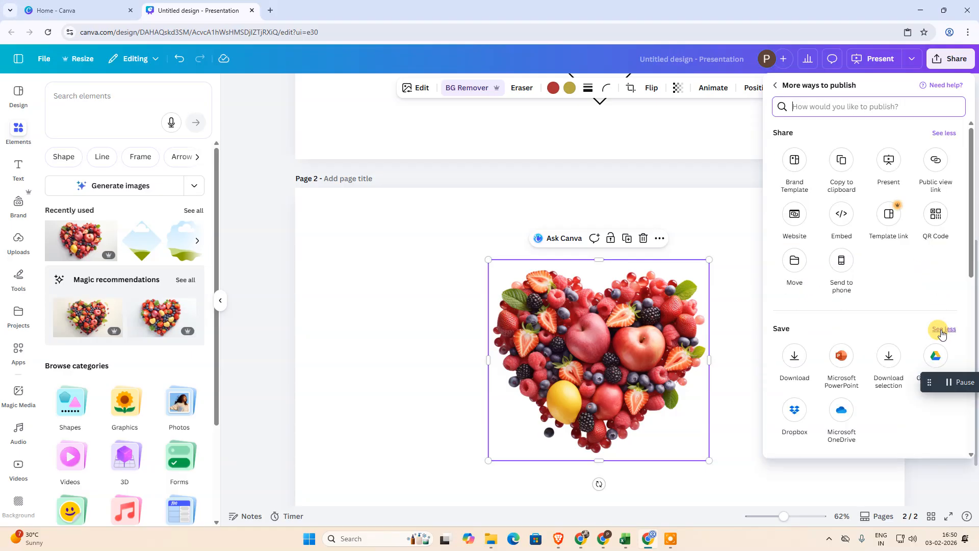
{"action": "left_click", "coordinate": [839, 162]}
{"action": "left_click", "coordinate": [856, 175]}
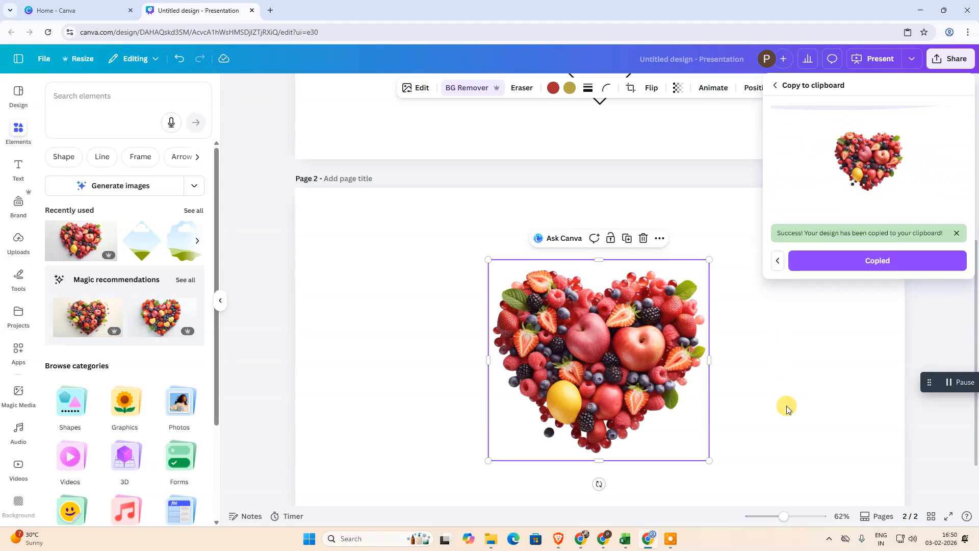
{"action": "left_click", "coordinate": [867, 258]}
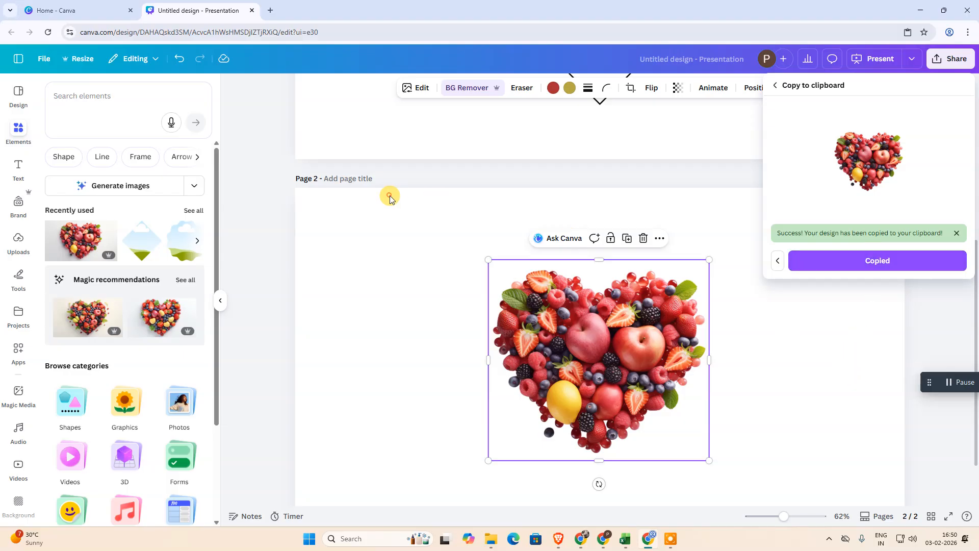
{"action": "left_click", "coordinate": [390, 199]}
Remove the earlier fruit image from the diamond frame on page 1
{"action": "scroll", "coordinate": [440, 310], "scroll_direction": "up", "scroll_amount": 6}
{"action": "left_click", "coordinate": [619, 310]}
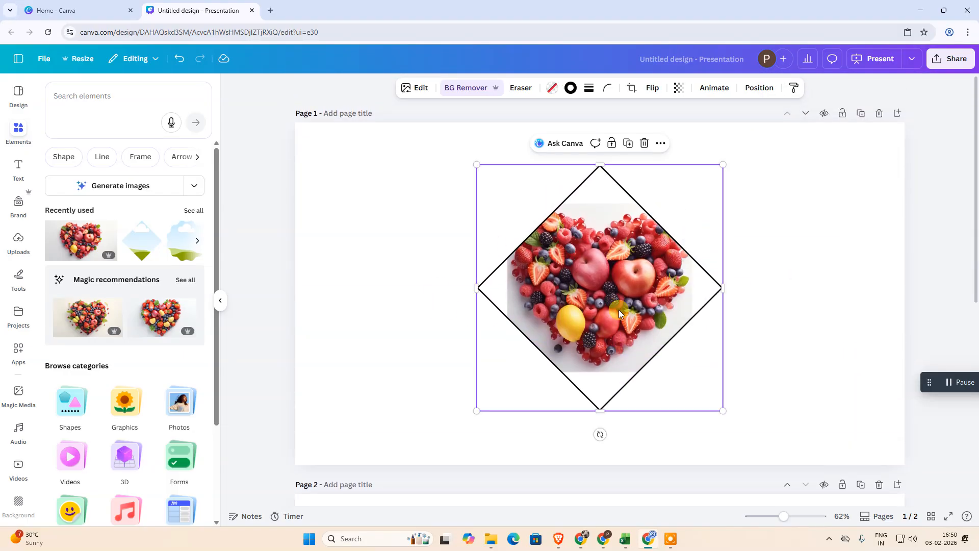
{"action": "key", "text": "ctrl+z"}
{"action": "left_click", "coordinate": [785, 277]}
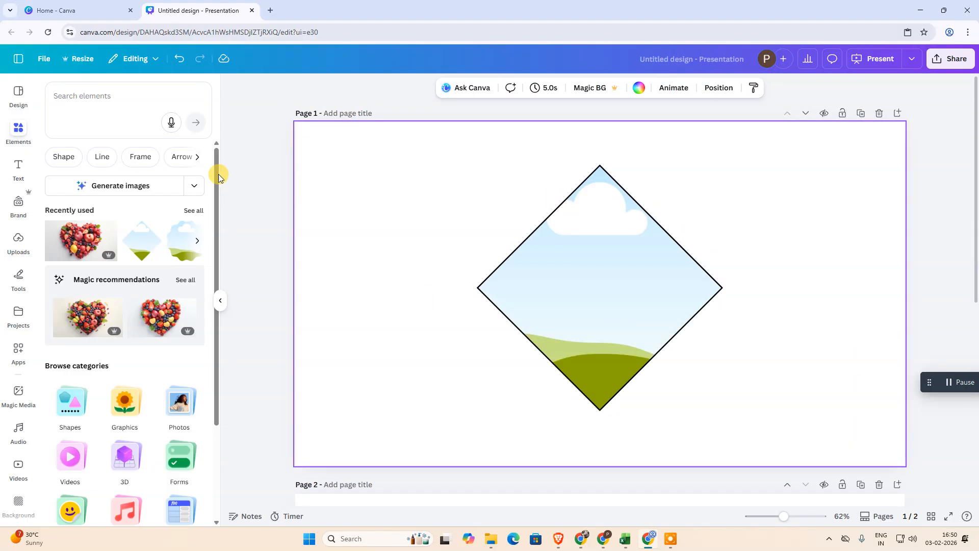
Paste the copied background-free fruit heart onto page 1 and drop it into the diamond frame
{"action": "right_click", "coordinate": [331, 153]}
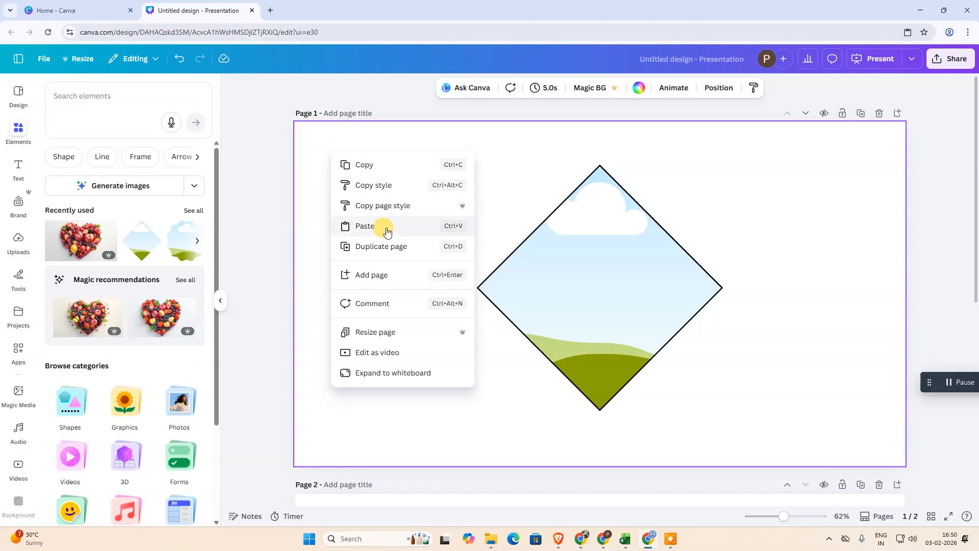
{"action": "left_click", "coordinate": [387, 232]}
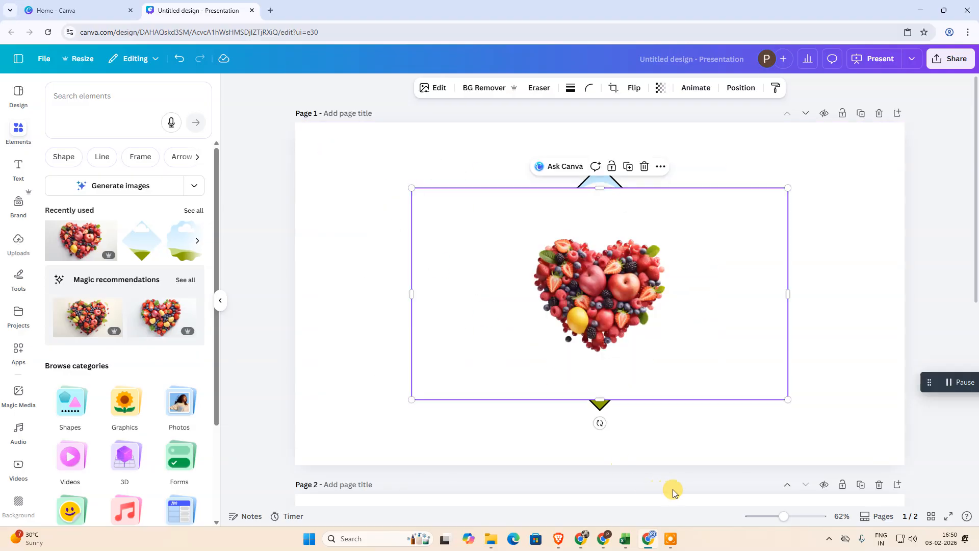
{"action": "left_click_drag", "start_coordinate": [618, 357], "coordinate": [618, 321]}
{"action": "left_click", "coordinate": [851, 248]}
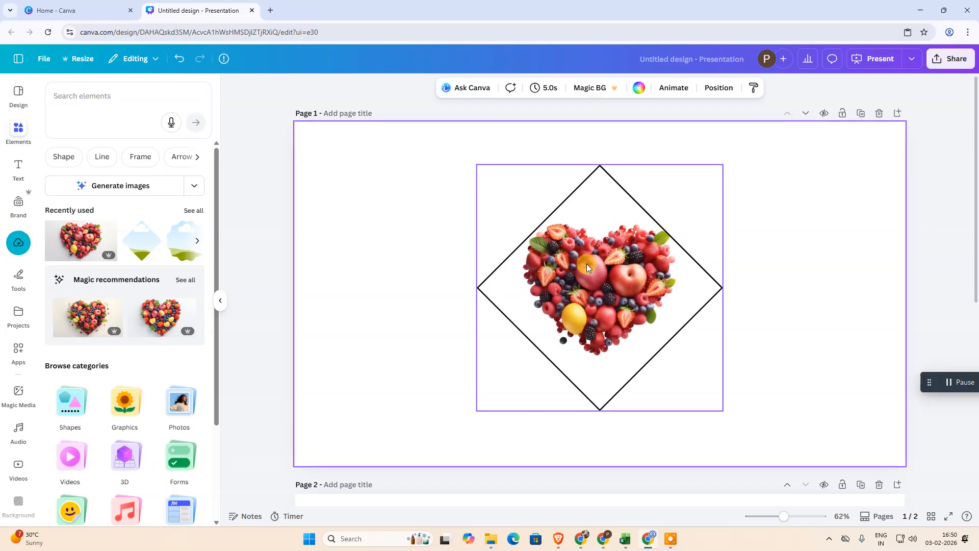
{"action": "left_click", "coordinate": [787, 218]}
{"action": "left_click", "coordinate": [620, 298]}
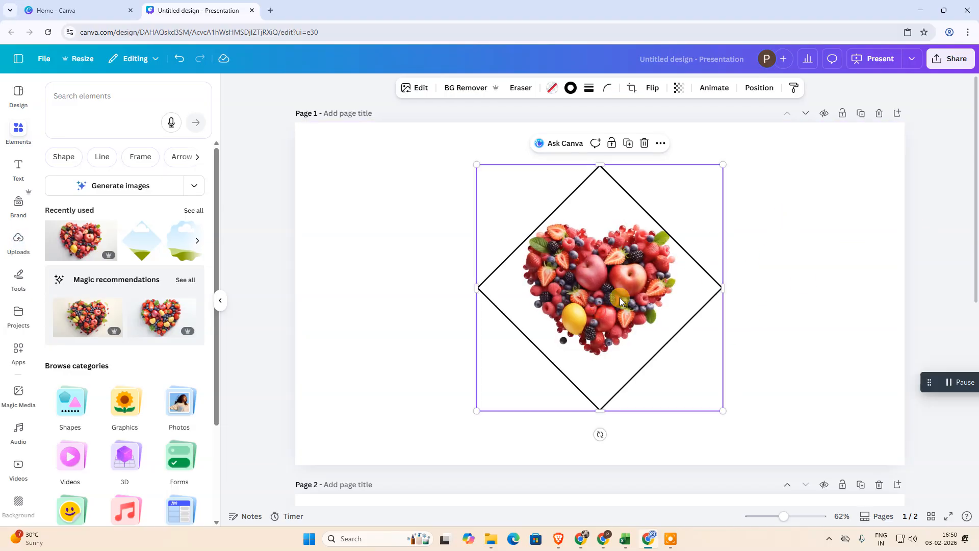
{"action": "left_click", "coordinate": [760, 207]}
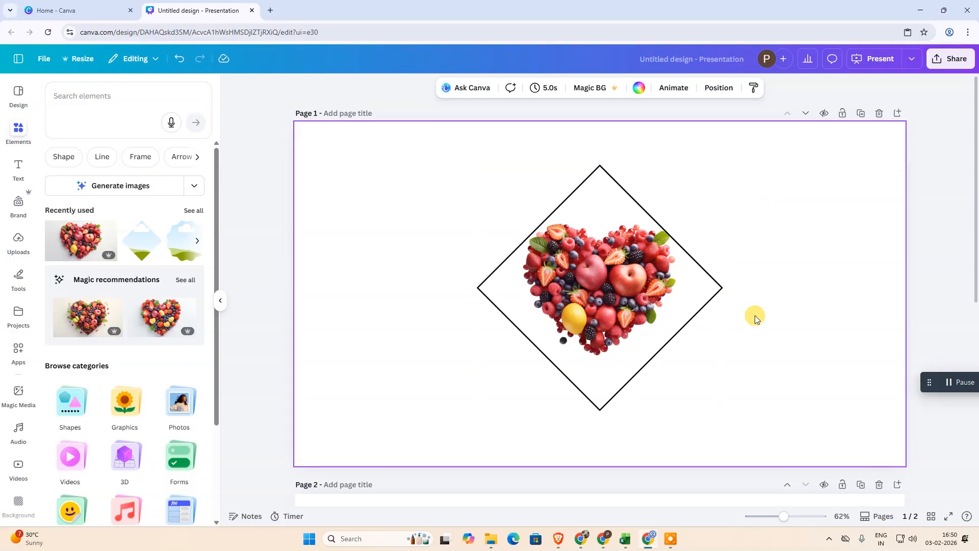